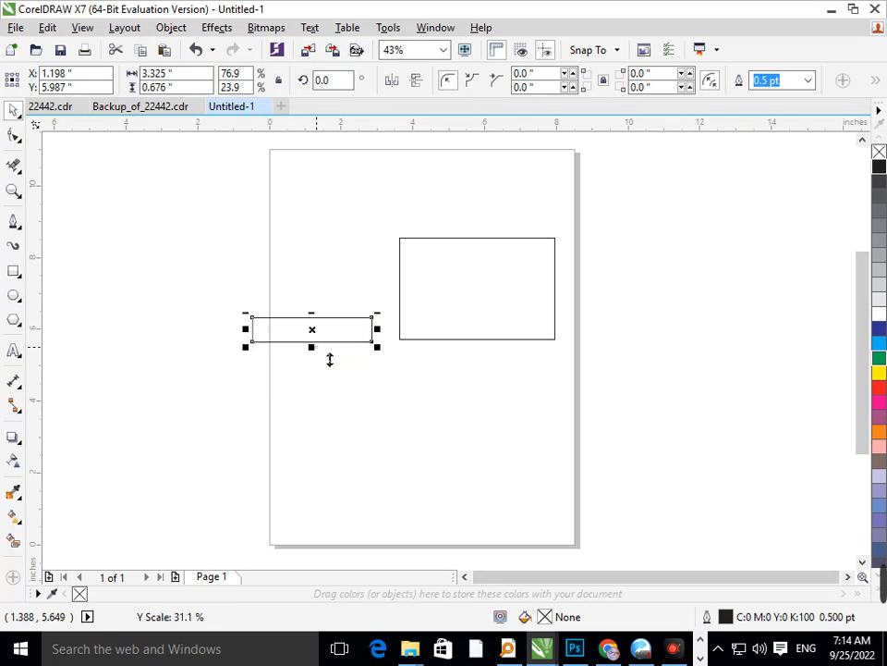
Narrow the small rectangle and place it inside the lower half of the large rectangle on the page.
drag(386, 342, 496, 313)
click(321, 347)
click(341, 329)
click(264, 344)
click(325, 329)
click(443, 473)
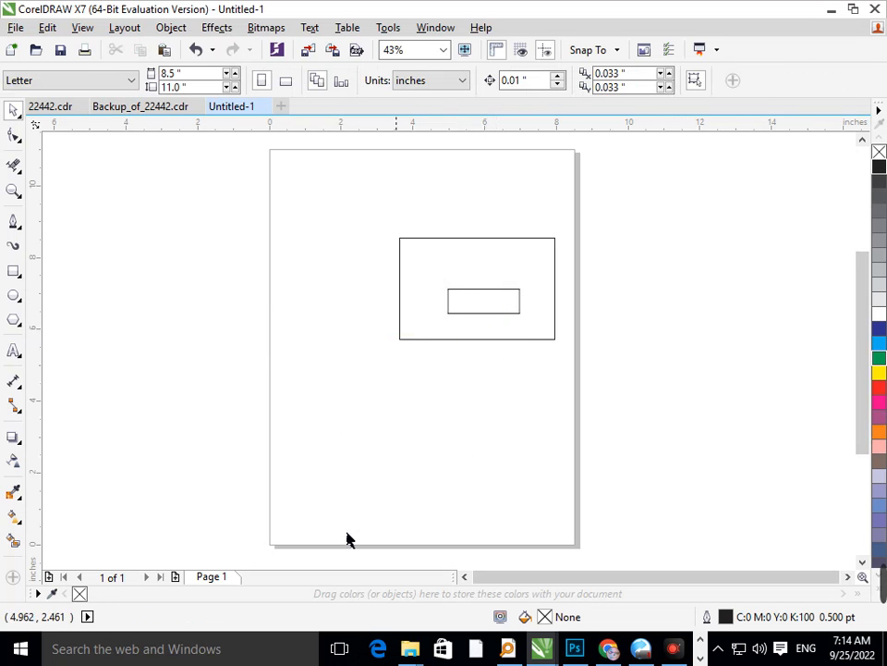
Fill the large rectangle with orange and the small rectangle inside it with white.
click(492, 340)
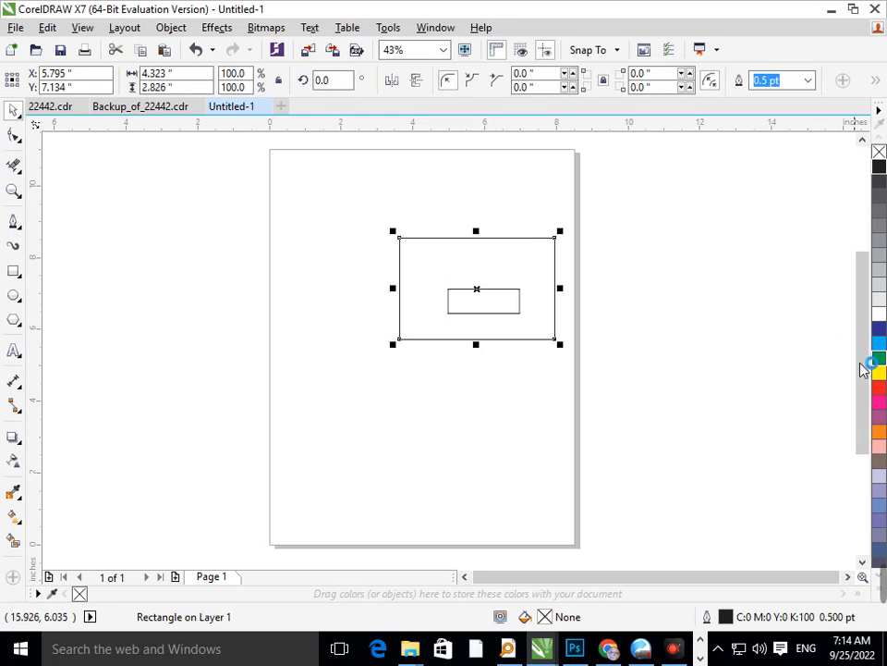
click(879, 431)
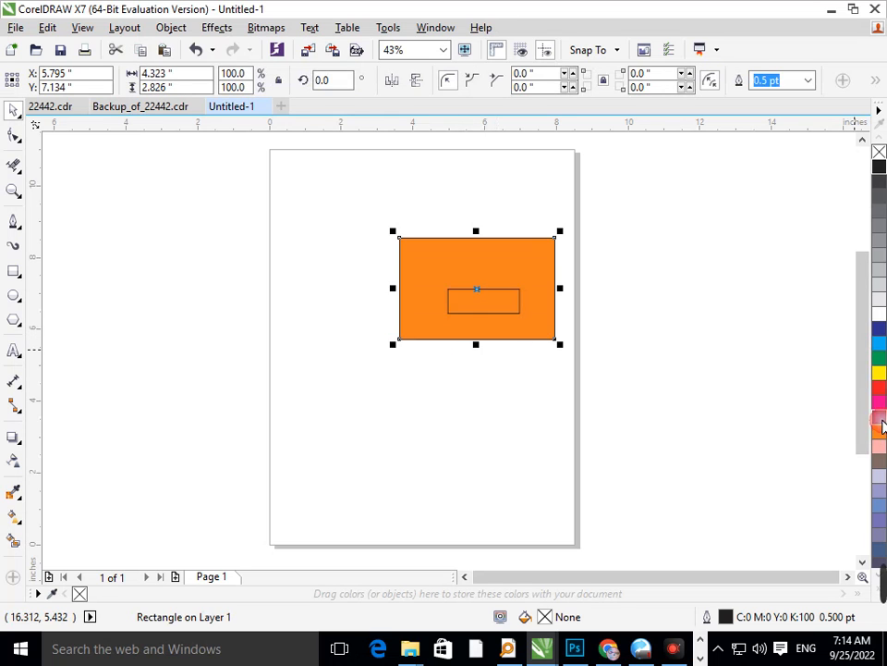
click(456, 313)
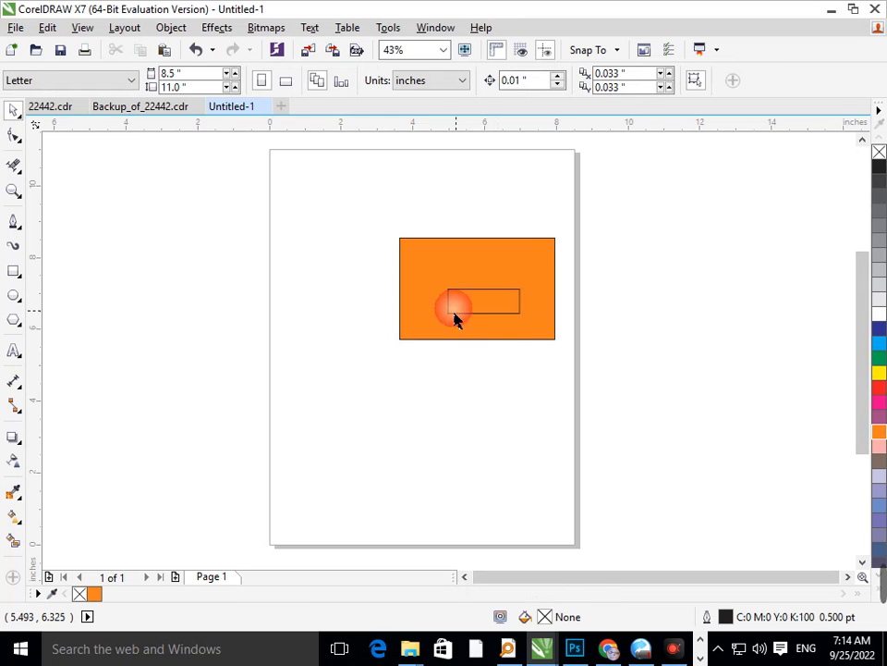
click(879, 310)
click(739, 409)
Draw an upright bar about 0.58 by 3.31 inches beside the page and round its corners to 2.0 inches.
click(15, 272)
click(15, 271)
drag(157, 252, 177, 370)
drag(556, 100, 66, 85)
text(2)
key(Return)
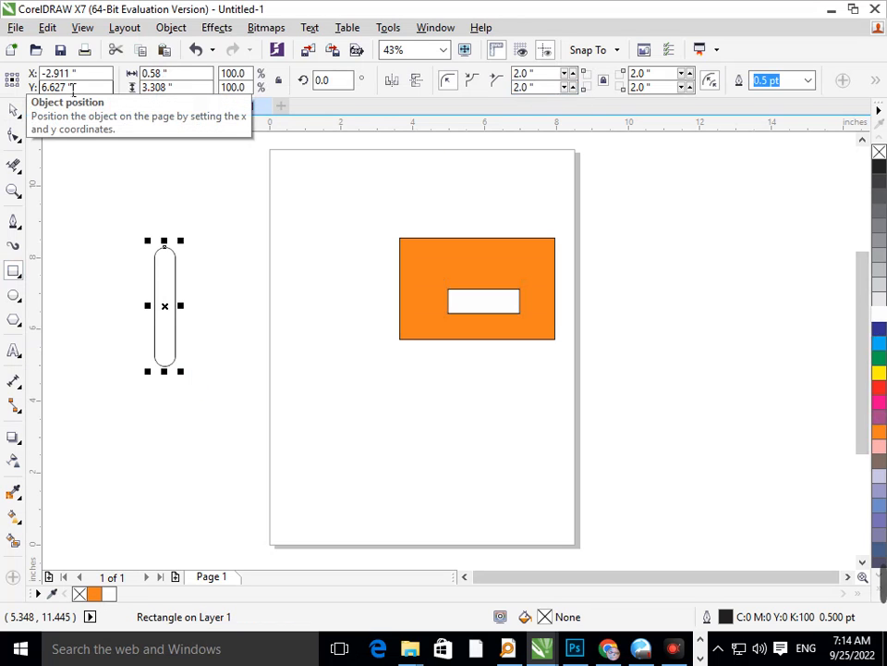
Duplicate the rounded upright bar and place the copy between the original and the page.
click(14, 110)
click(151, 317)
drag(170, 319, 243, 334)
click(239, 315)
click(247, 341)
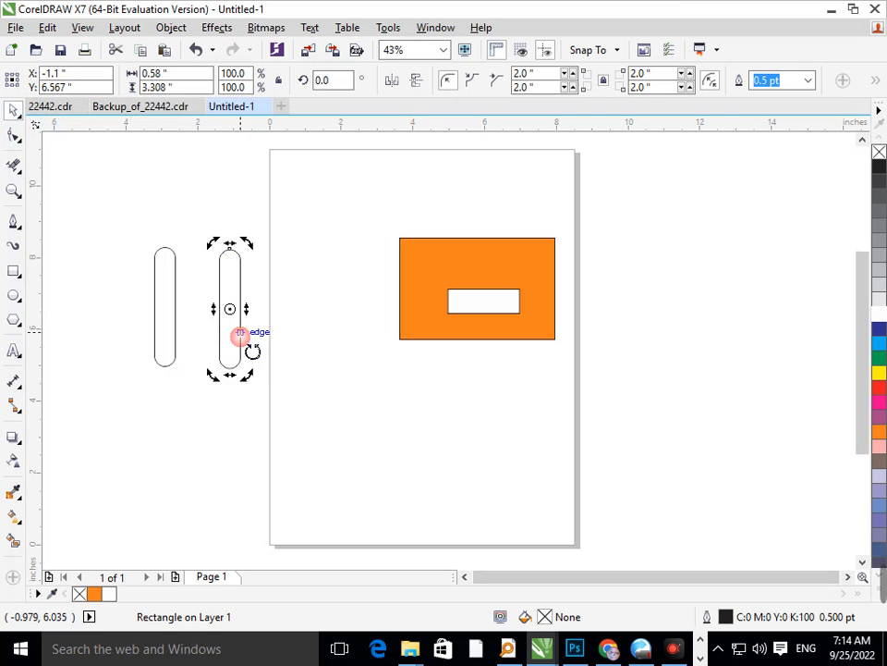
Rotate the copied bar 90 degrees, shorten it to about 2.26 inches and lay it across the upright bar's middle.
drag(257, 383, 310, 295)
mouse_move(295, 339)
mouse_down()
mouse_move(309, 357)
mouse_move(295, 358)
mouse_up()
drag(283, 317, 328, 396)
key(Delete)
click(249, 318)
drag(295, 312, 238, 308)
click(223, 315)
right_click(237, 308)
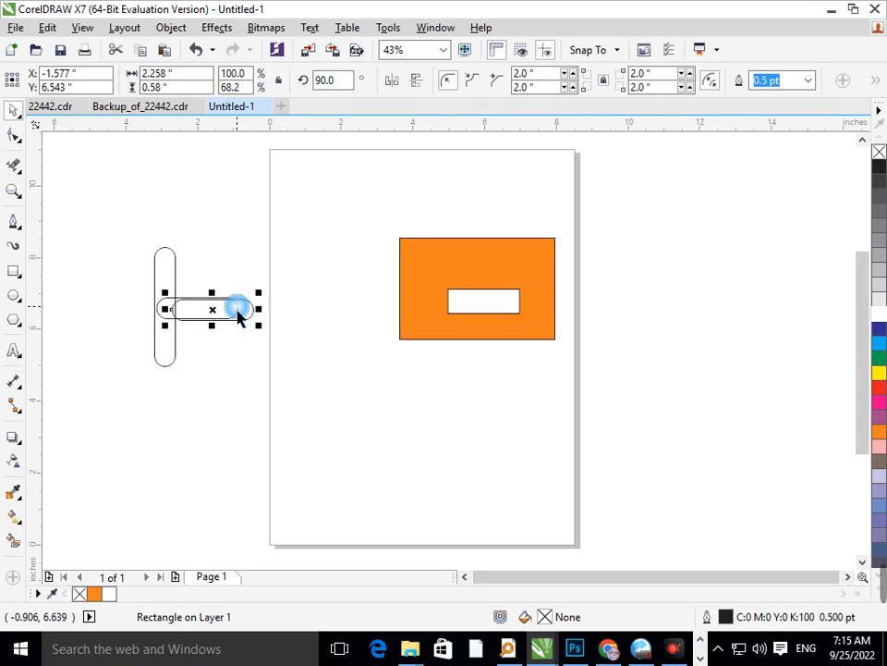
click(250, 320)
click(182, 295)
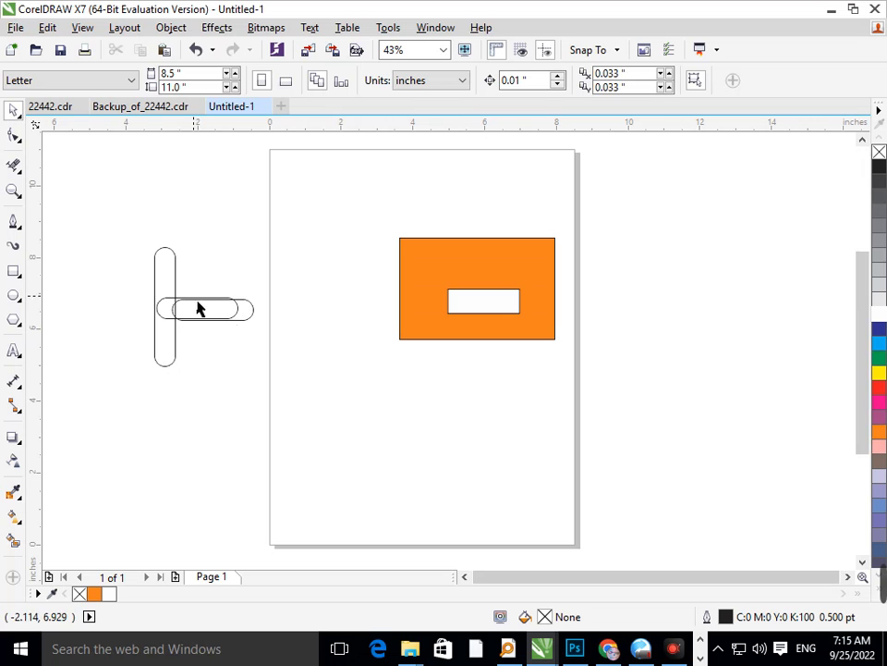
key(ctrl+z)
Duplicate the upright bar at the crossbar's other end and weld all three bars into one H shape.
drag(172, 289, 252, 290)
drag(123, 227, 449, 373)
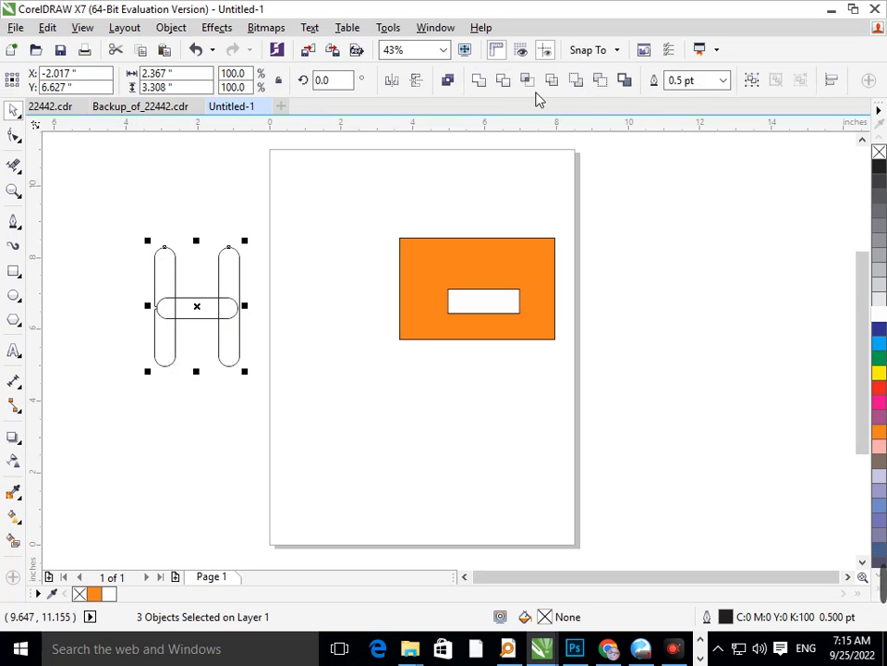
click(479, 81)
Move the H shape across the page's left edge and rotate it about 21.1 degrees.
click(267, 363)
drag(239, 343, 354, 388)
click(319, 379)
click(338, 382)
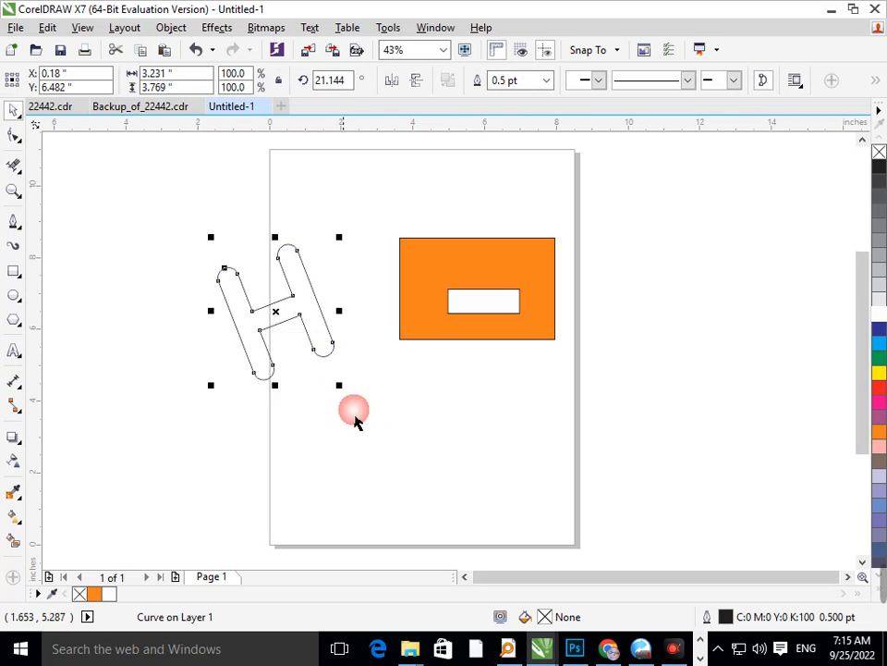
Draw a wide ellipse rotated about 13.9 degrees so that it overlaps both the H shape and the orange rectangle.
click(14, 295)
mouse_move(275, 386)
mouse_down()
mouse_move(448, 443)
mouse_move(451, 456)
mouse_up()
click(14, 110)
drag(361, 415, 367, 296)
click(355, 310)
drag(273, 333, 300, 365)
click(395, 381)
click(392, 320)
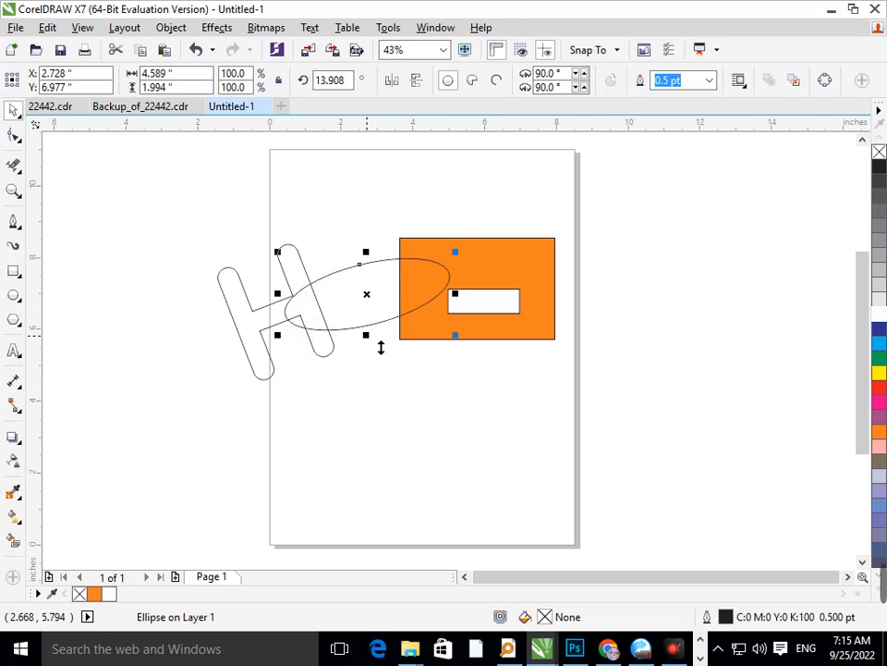
click(363, 340)
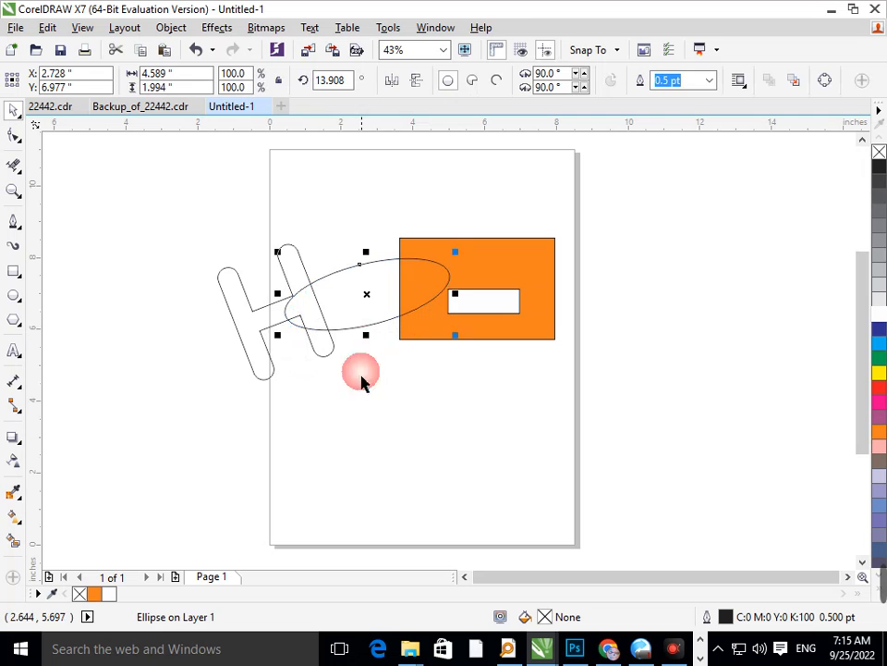
Enlarge the H shape proportionally around its centre to about 4.57 by 5.34 inches.
click(317, 351)
drag(344, 388, 376, 431)
click(348, 320)
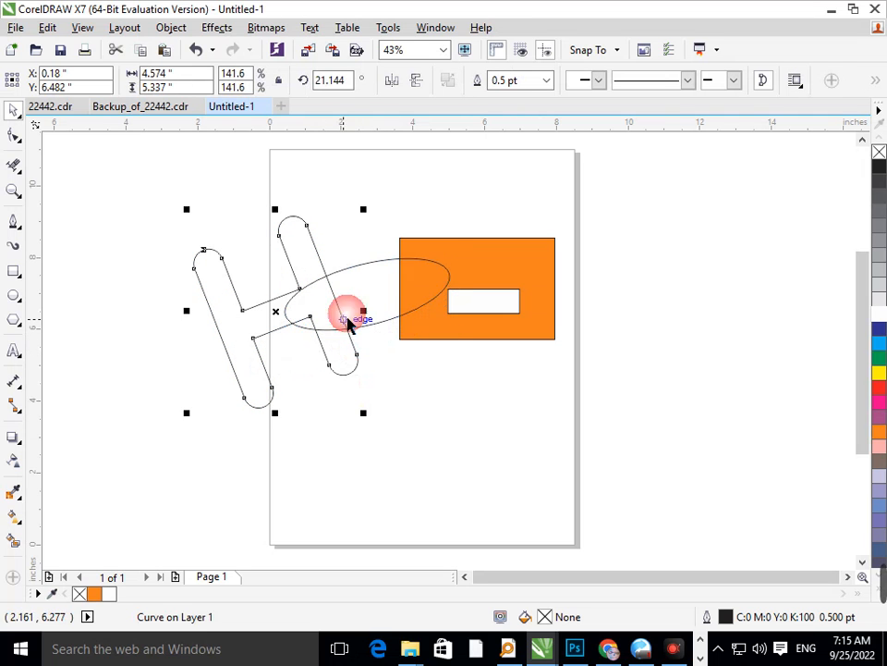
Enlarge the ellipse around its centre and add a concentric inner copy about 6.23 by 2.71 inches.
click(362, 324)
drag(276, 337, 256, 359)
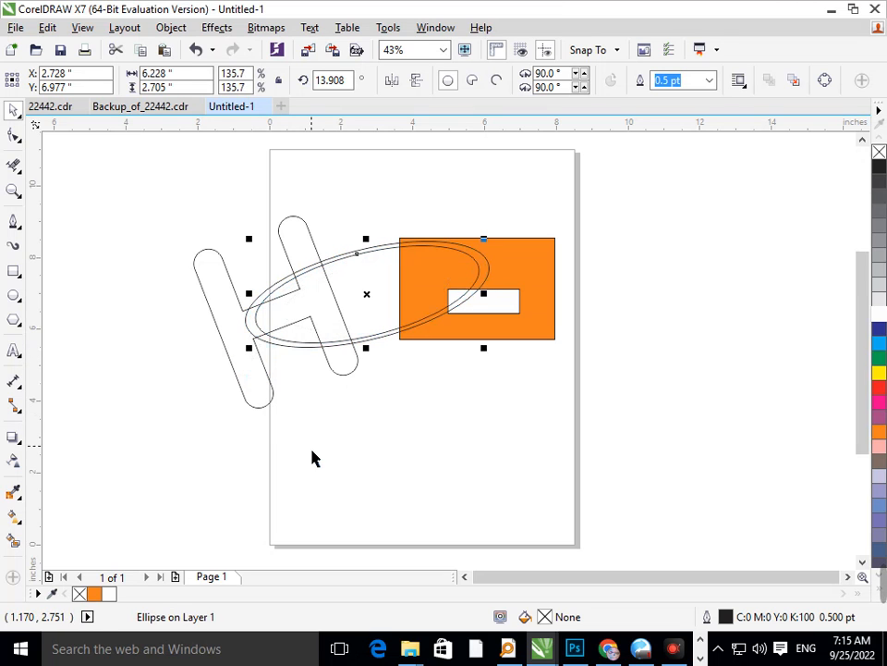
drag(363, 306, 377, 281)
click(451, 410)
key(ctrl+z)
key(ctrl+z)
Stretch both ellipses together to about 7.43 by 5.10 inches and shift the H shape down and left.
click(340, 331)
click(250, 333)
shift+click(260, 339)
drag(508, 306, 565, 295)
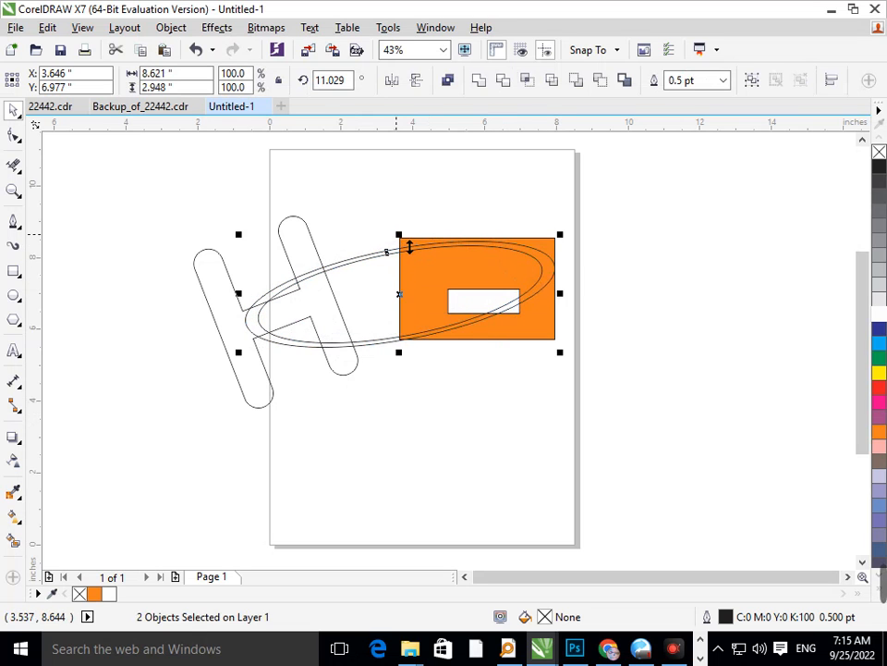
drag(409, 247, 388, 218)
drag(572, 292, 528, 292)
drag(394, 365, 376, 412)
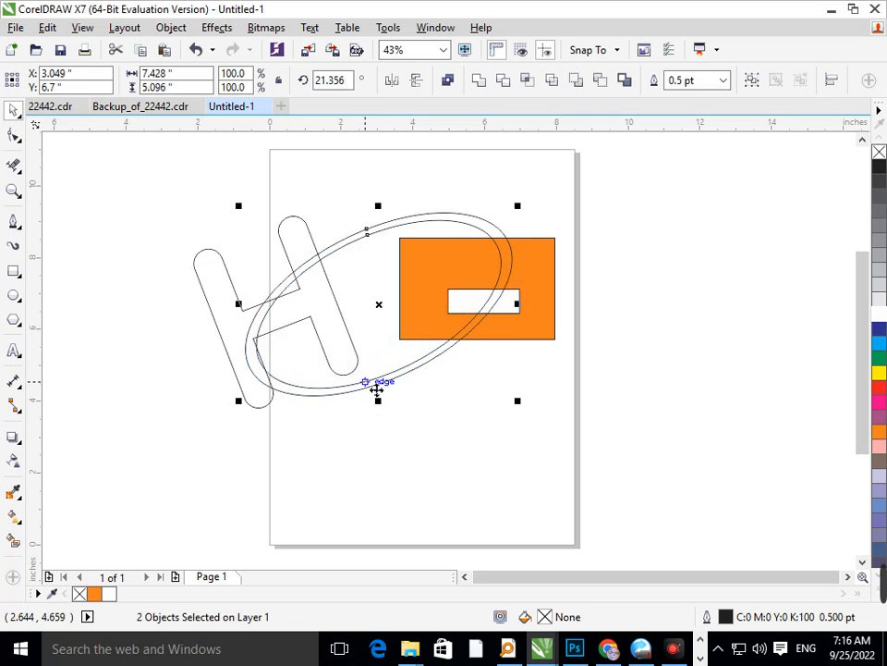
drag(248, 402, 212, 430)
click(403, 493)
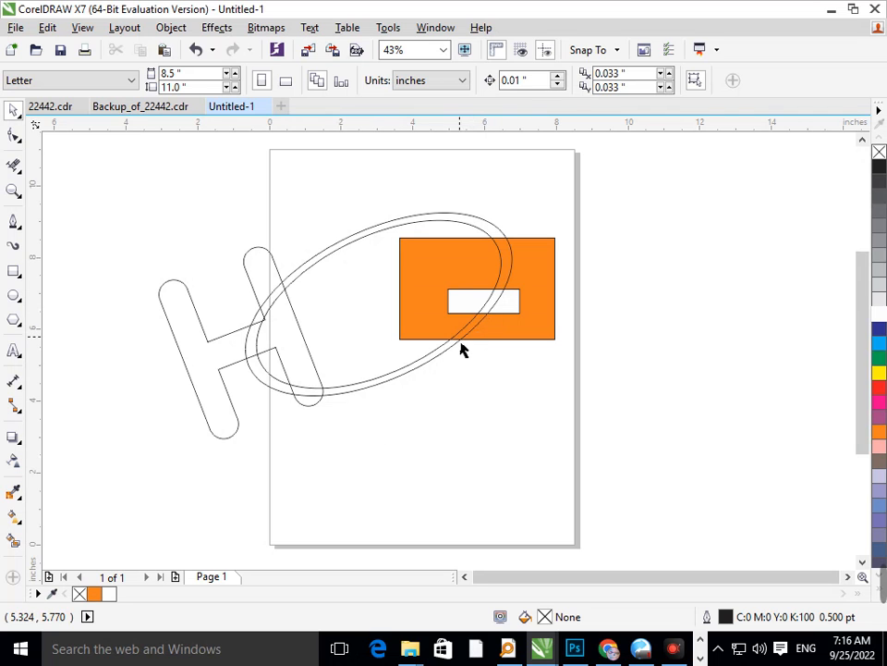
Extend the orange rectangle's top edge upward until it is about 3.60 inches tall.
click(447, 281)
mouse_move(507, 213)
mouse_down()
mouse_move(515, 215)
mouse_move(514, 207)
mouse_move(487, 210)
mouse_move(473, 198)
mouse_move(495, 216)
mouse_up()
click(566, 402)
click(544, 327)
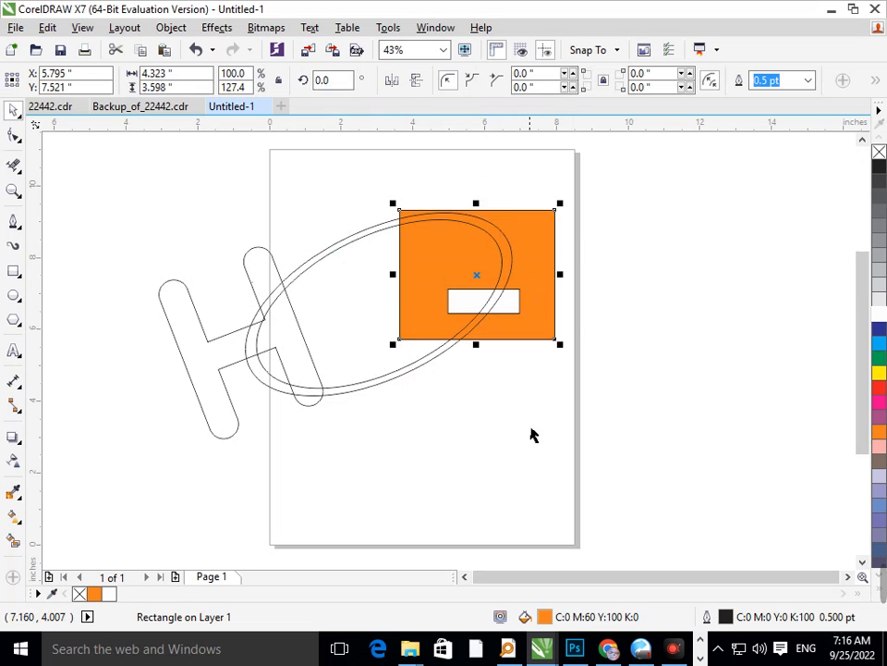
Raise the orange rectangle's bottom edge to a height of about 3.12 inches and shift the white rectangle up and right.
click(530, 428)
click(496, 338)
drag(489, 359, 532, 307)
click(545, 395)
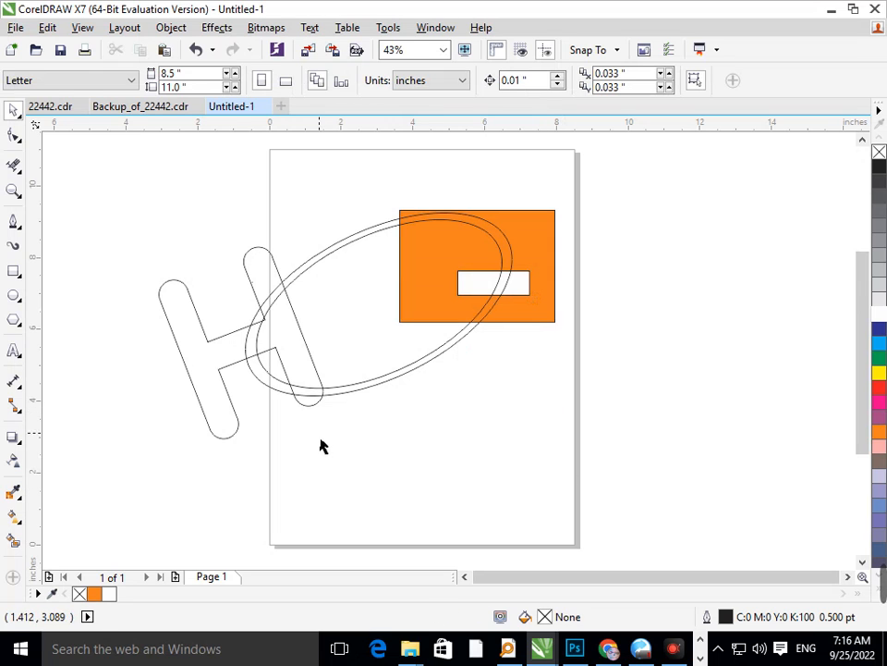
Enlarge the H shape slightly and reposition it so its right leg crosses the ends of both ellipses.
click(308, 339)
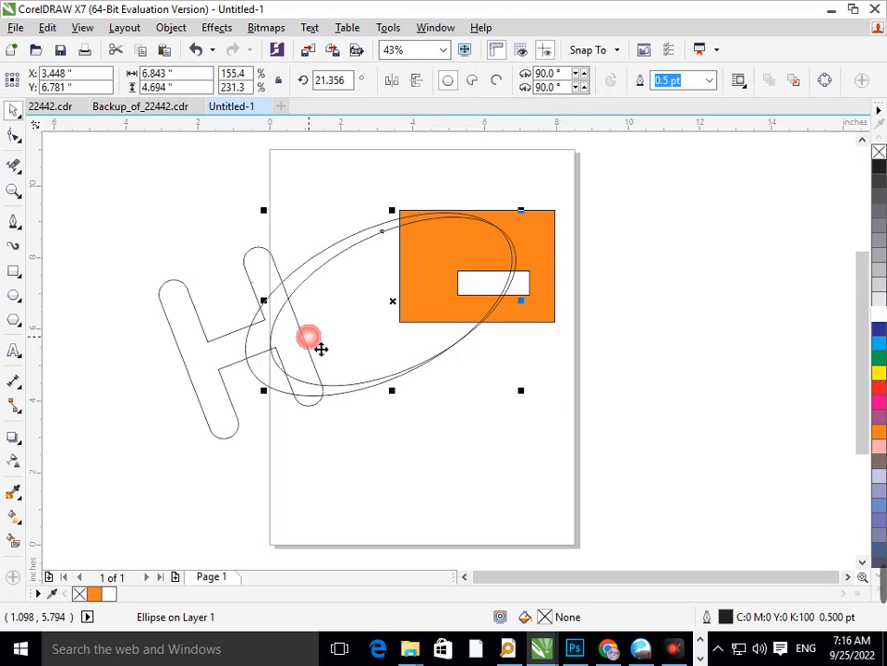
click(270, 422)
click(235, 427)
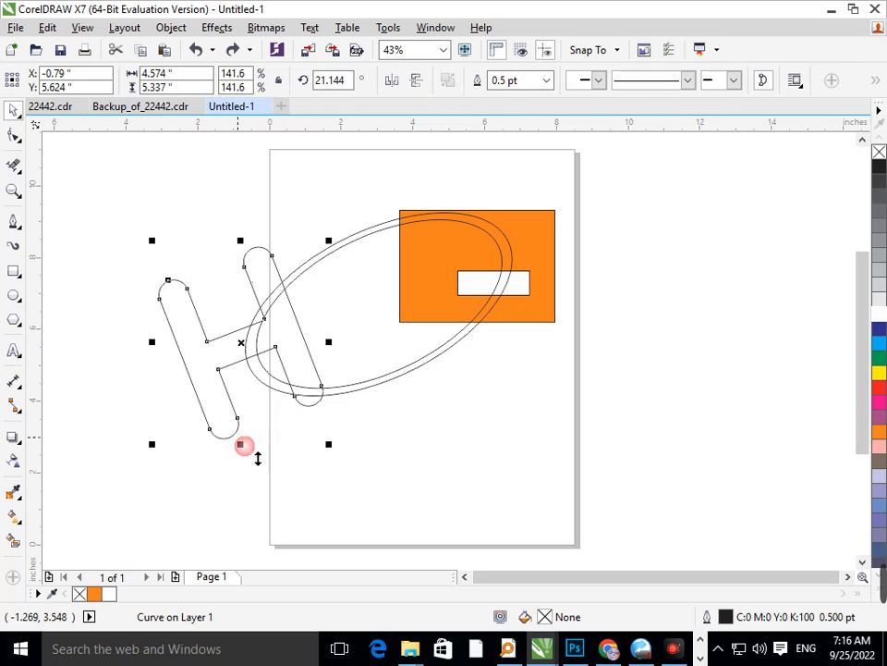
drag(161, 460, 138, 471)
click(404, 489)
click(330, 359)
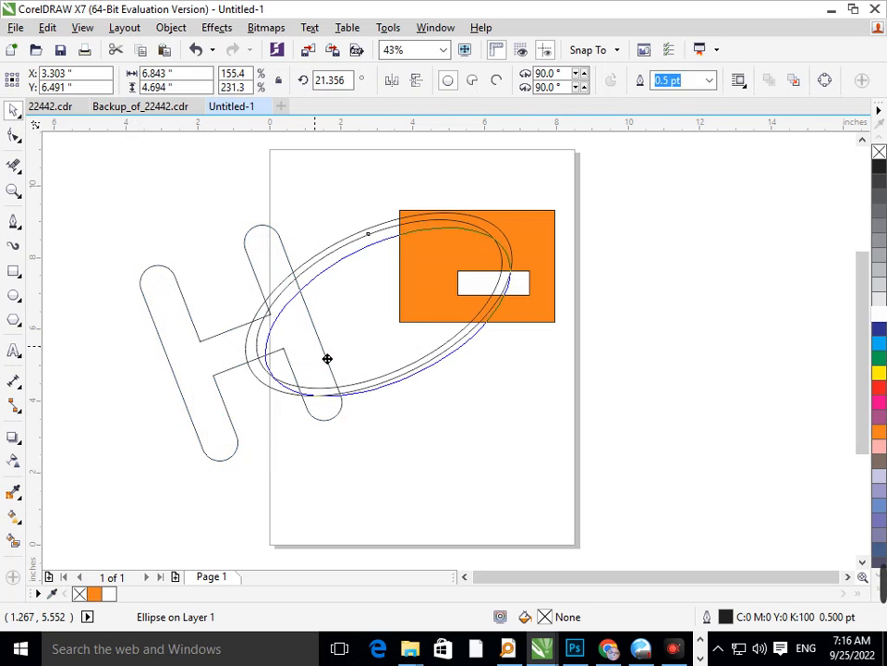
click(246, 442)
click(239, 447)
drag(240, 448, 238, 452)
click(472, 504)
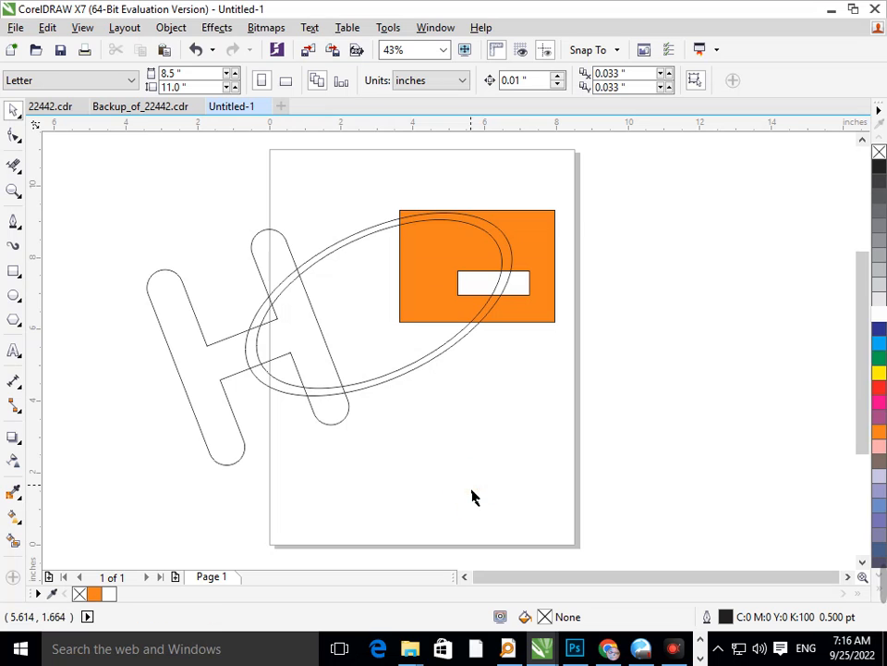
Shift the orange rectangle slightly to the right and increase its height at both its upper and lower edges.
click(14, 165)
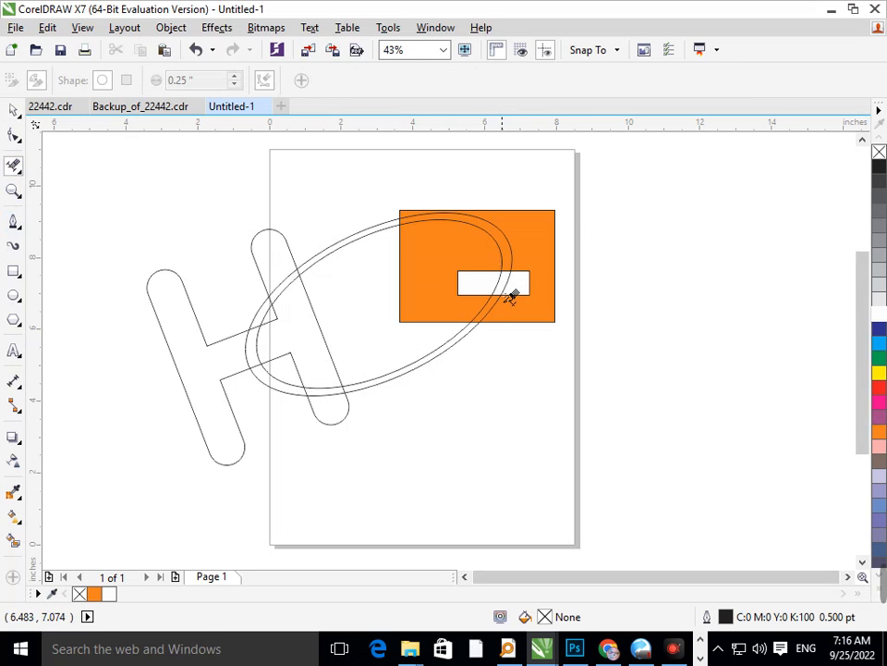
click(14, 111)
mouse_move(518, 323)
mouse_down()
mouse_move(531, 349)
mouse_move(522, 335)
mouse_up()
click(549, 463)
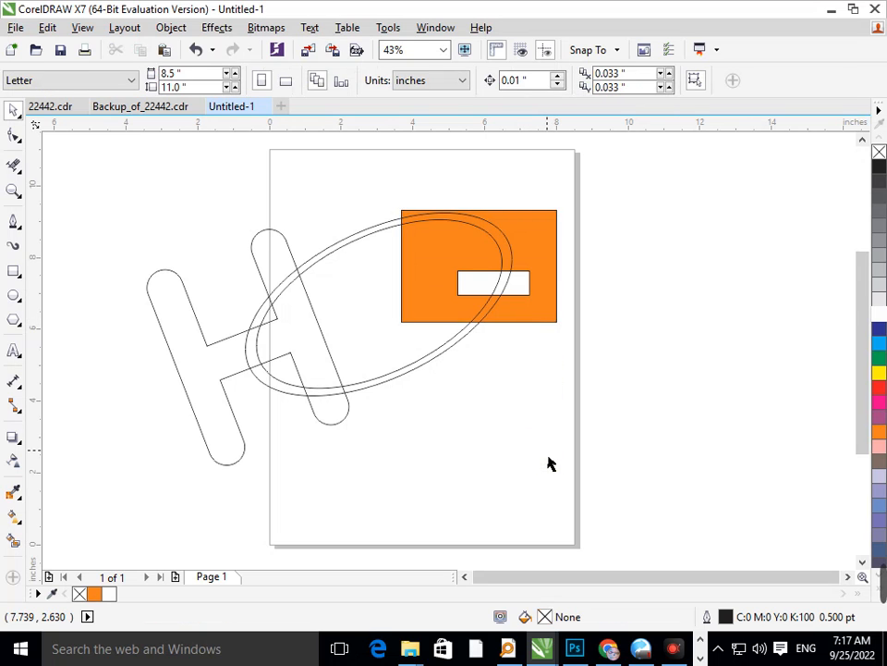
click(520, 317)
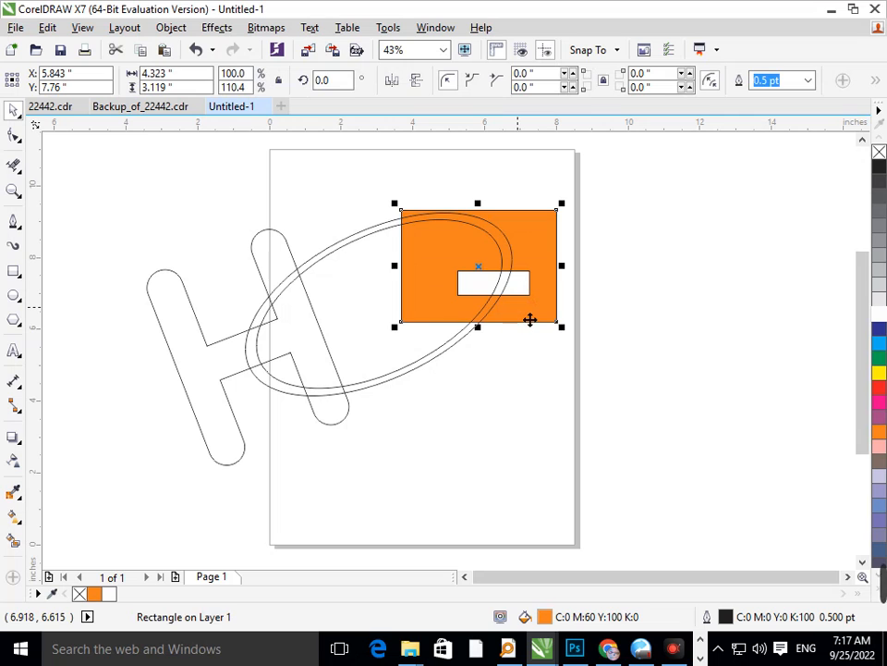
click(531, 456)
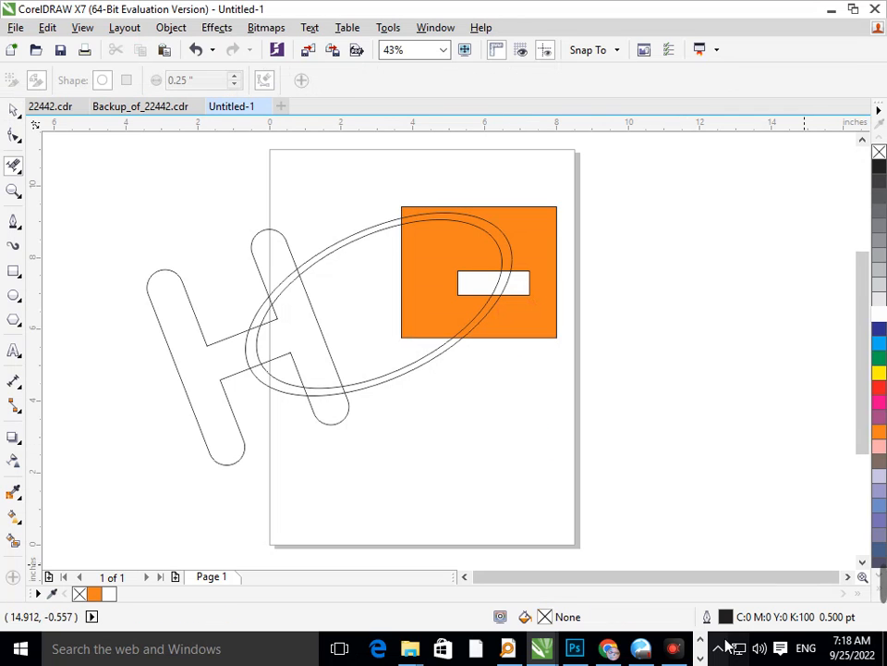
click(719, 645)
click(617, 504)
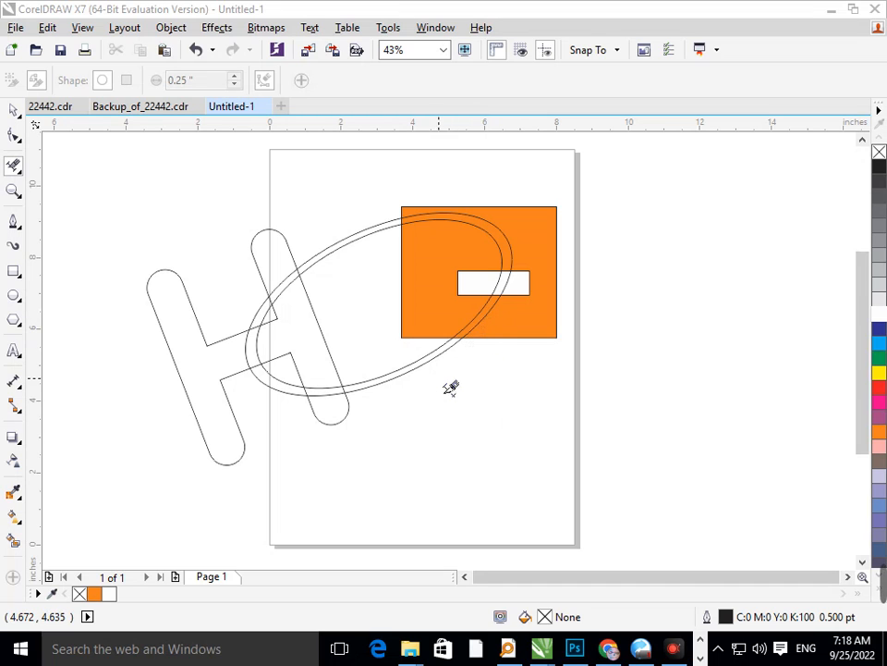
Delete the ellipse segments between the white rectangle and the orange rectangle's bottom edge with Virtual Segment Delete.
click(511, 322)
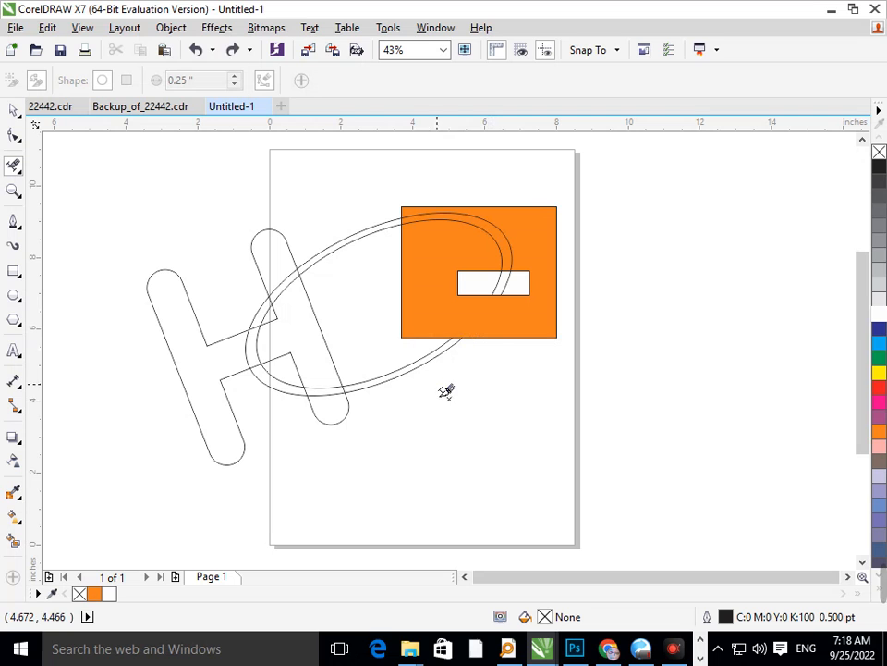
click(14, 111)
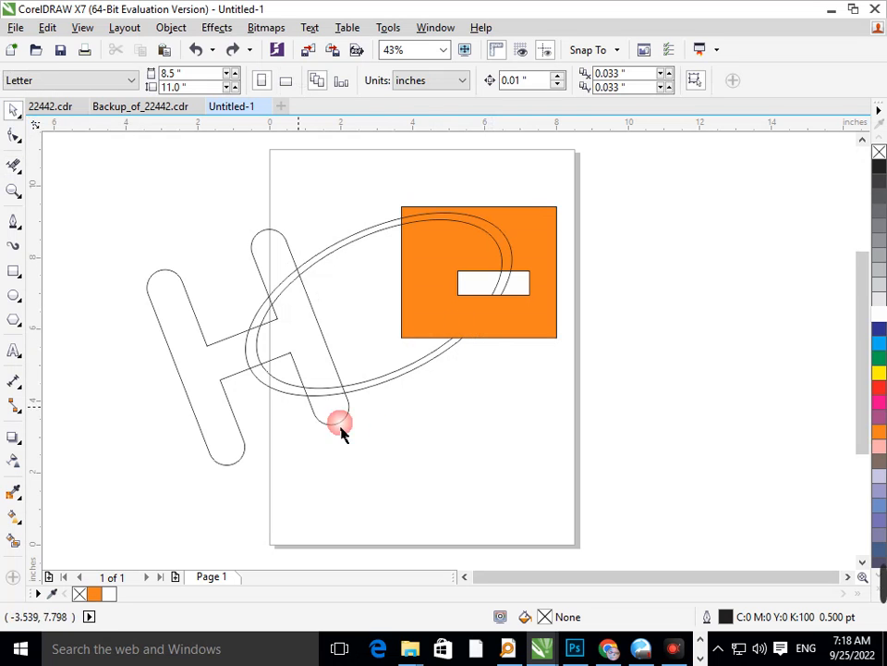
Lower the orange rectangle's top edge until it is about 3.06 inches tall.
click(506, 277)
mouse_move(478, 201)
mouse_down()
mouse_move(491, 228)
mouse_move(478, 222)
mouse_up()
click(521, 451)
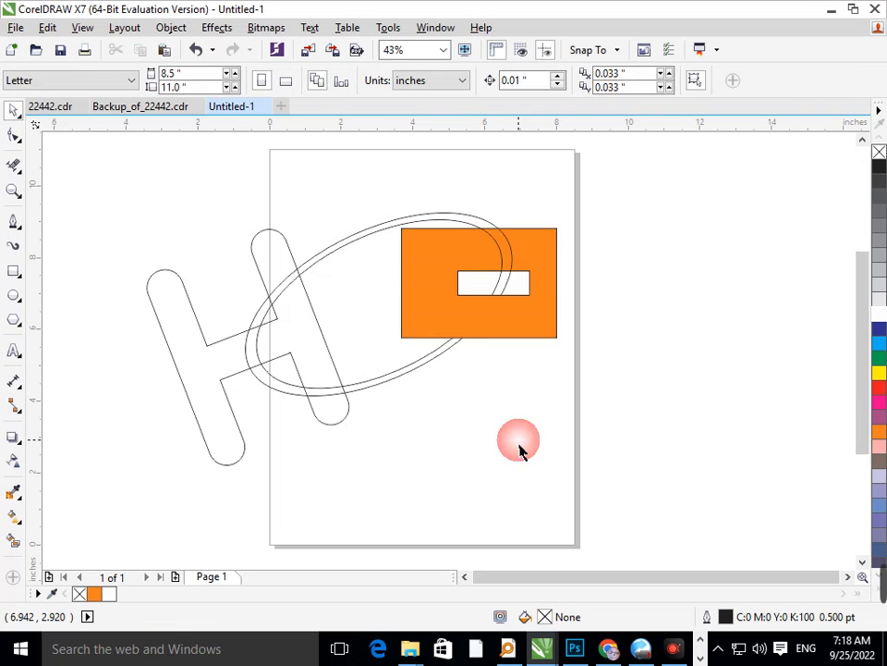
Adjust the orange rectangle's right edge until the rectangle is about 4.61 inches wide.
click(541, 316)
drag(571, 288, 658, 297)
click(571, 459)
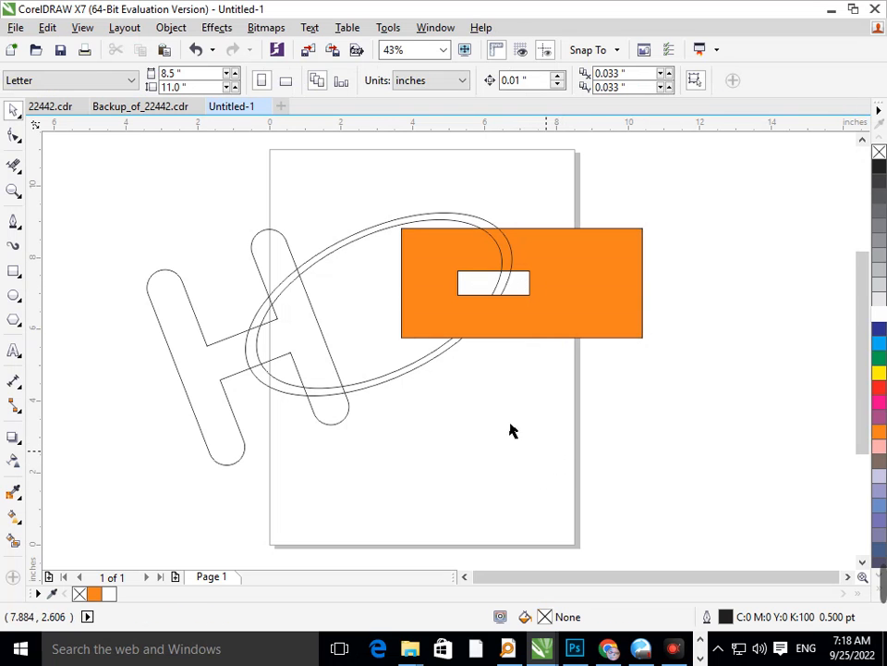
click(436, 316)
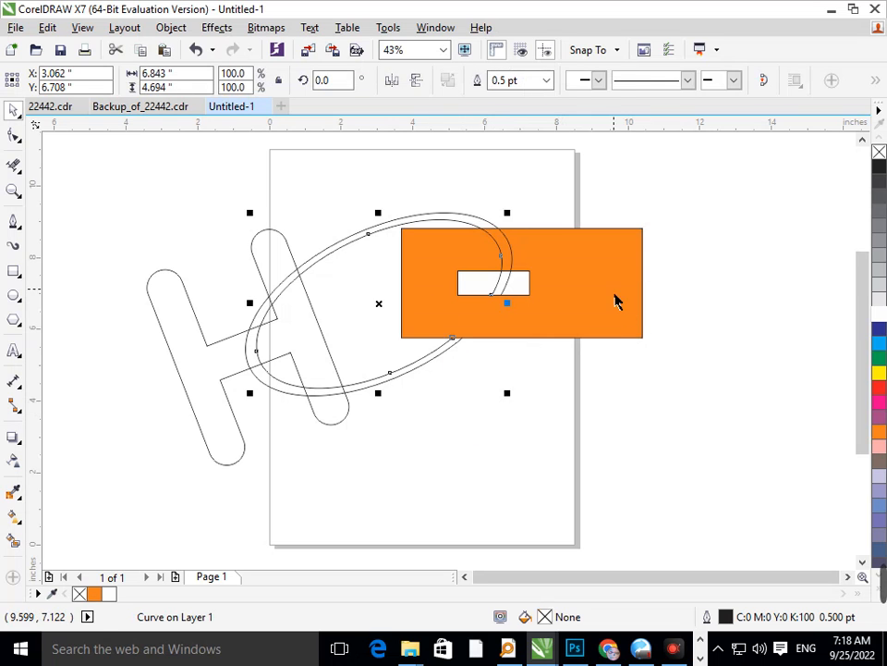
click(617, 301)
drag(640, 297, 568, 297)
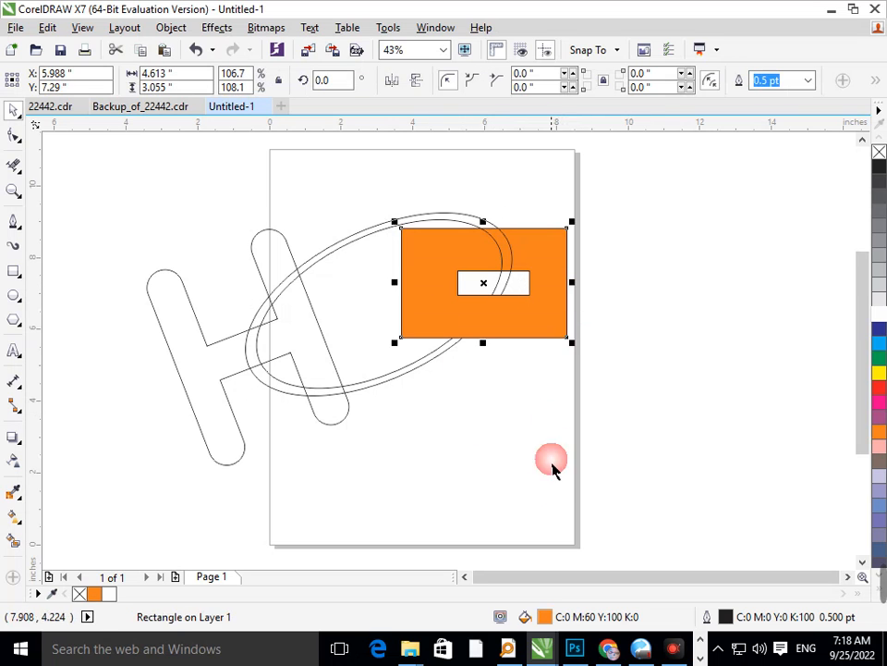
click(552, 427)
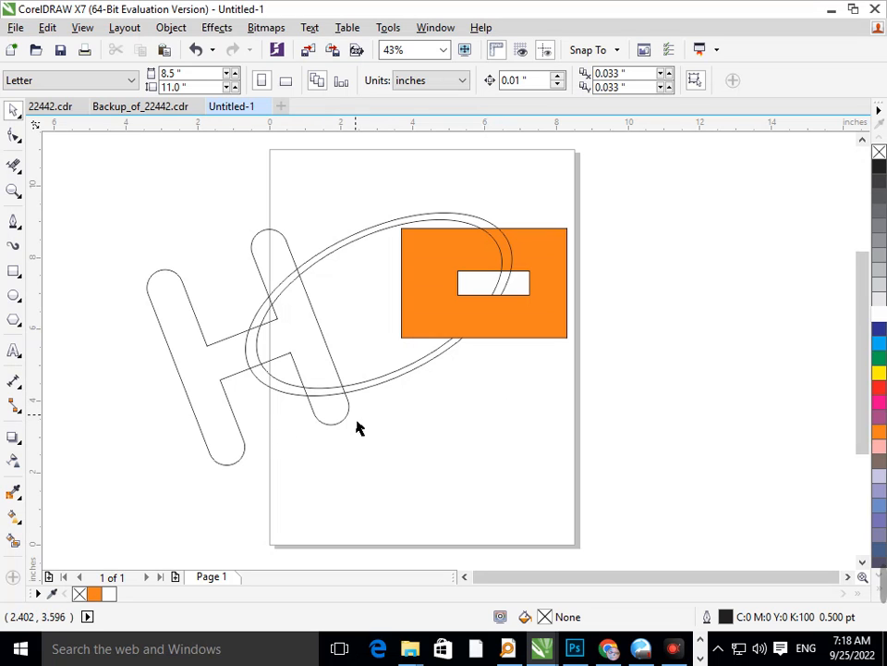
Delete the ring segments that cross the H's right bar with Virtual Segment Delete.
click(13, 165)
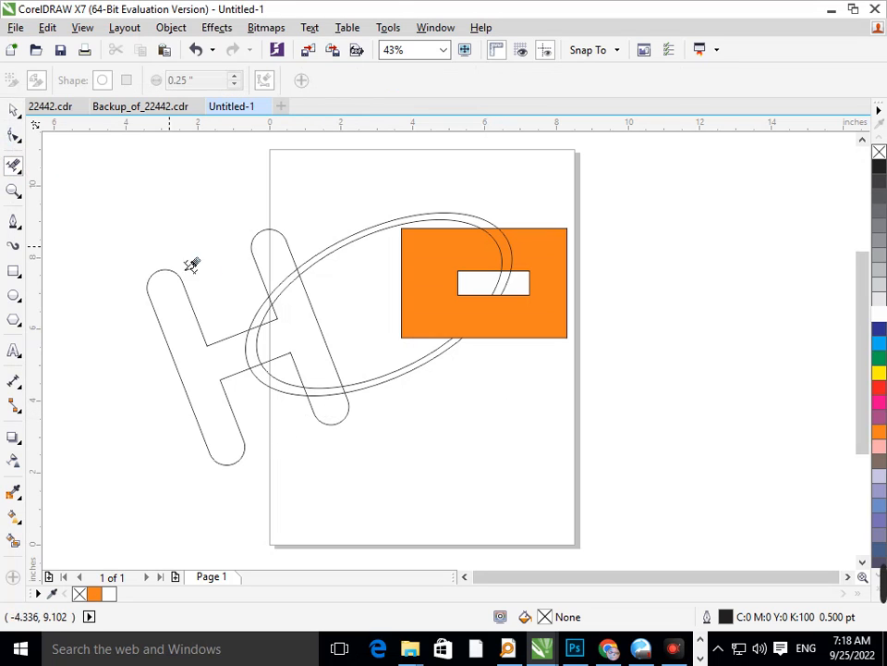
click(285, 286)
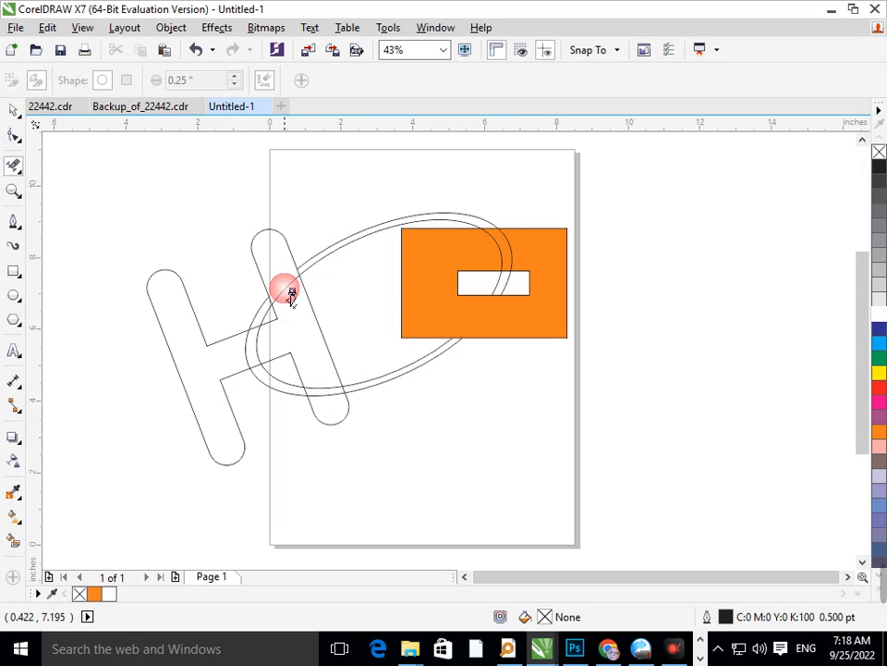
click(326, 403)
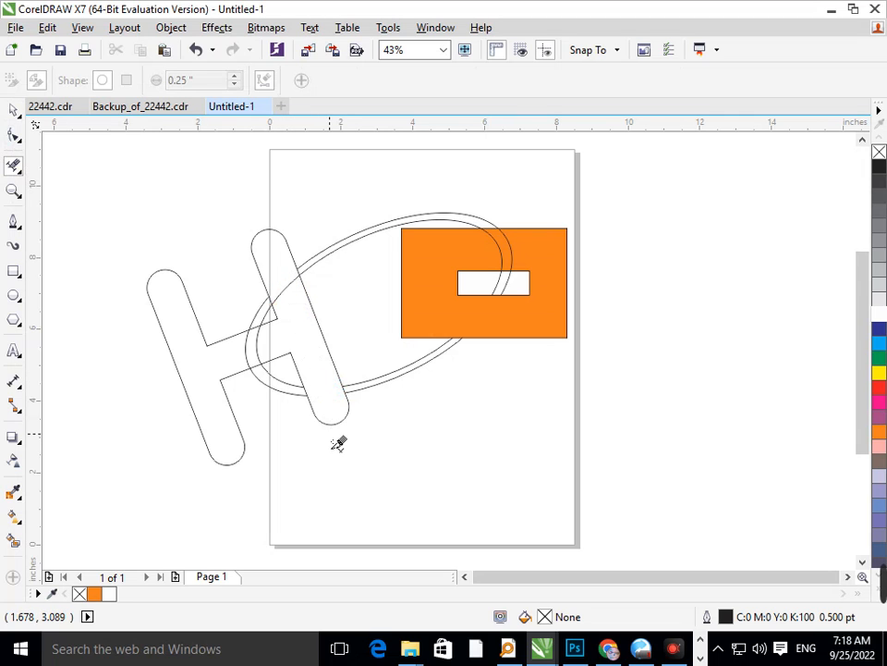
click(295, 290)
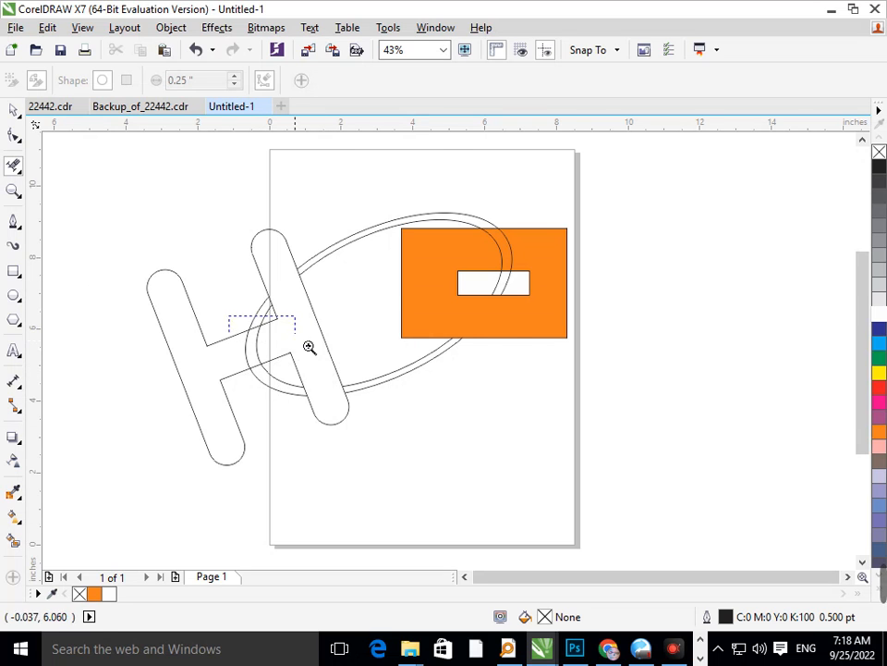
Delete the upper and lower edge segments of the H's crossbar that lie between the two ring curves.
drag(276, 336, 277, 338)
click(303, 368)
key(F3)
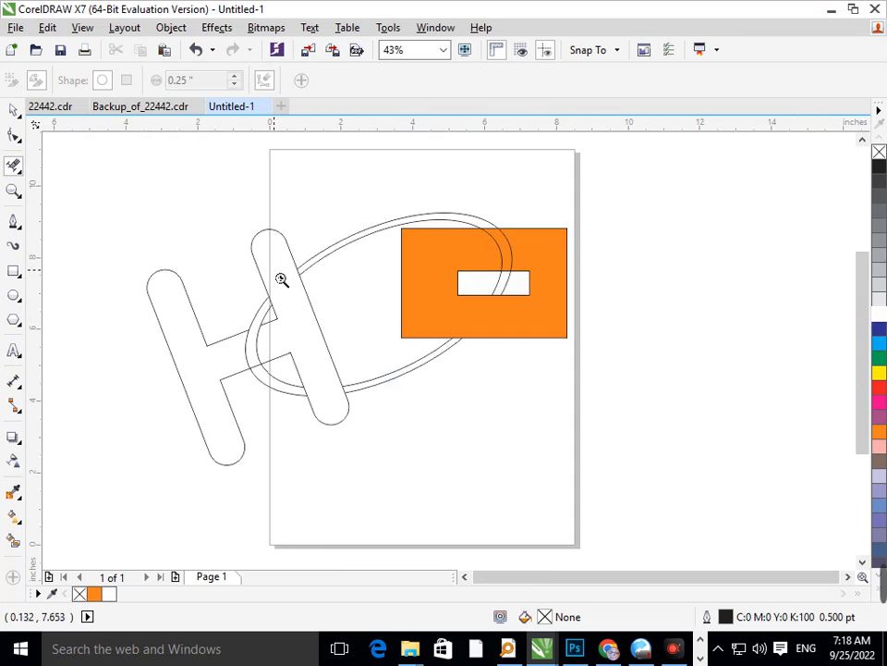
click(283, 279)
key(F3)
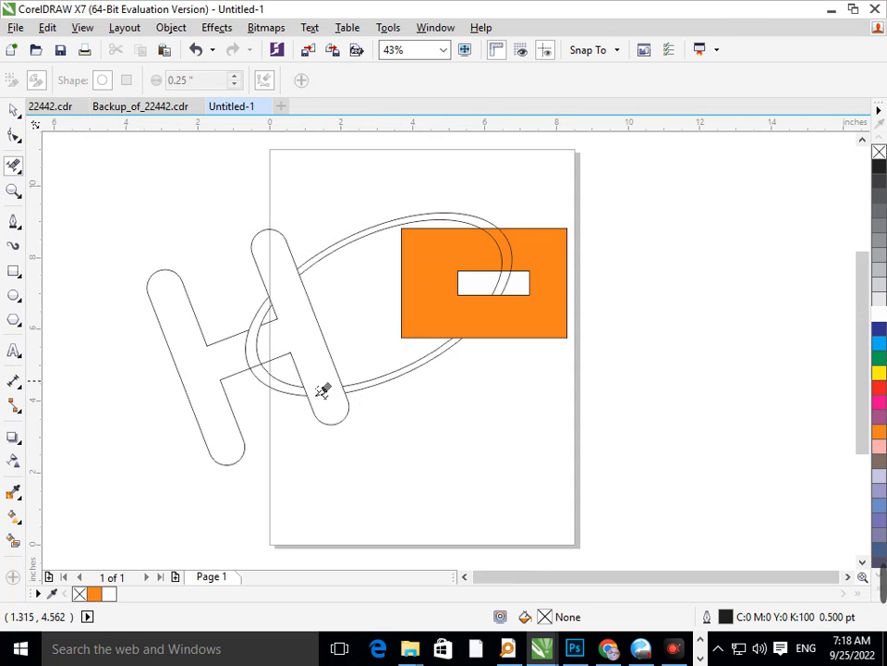
click(283, 381)
drag(584, 393, 651, 429)
key(F3)
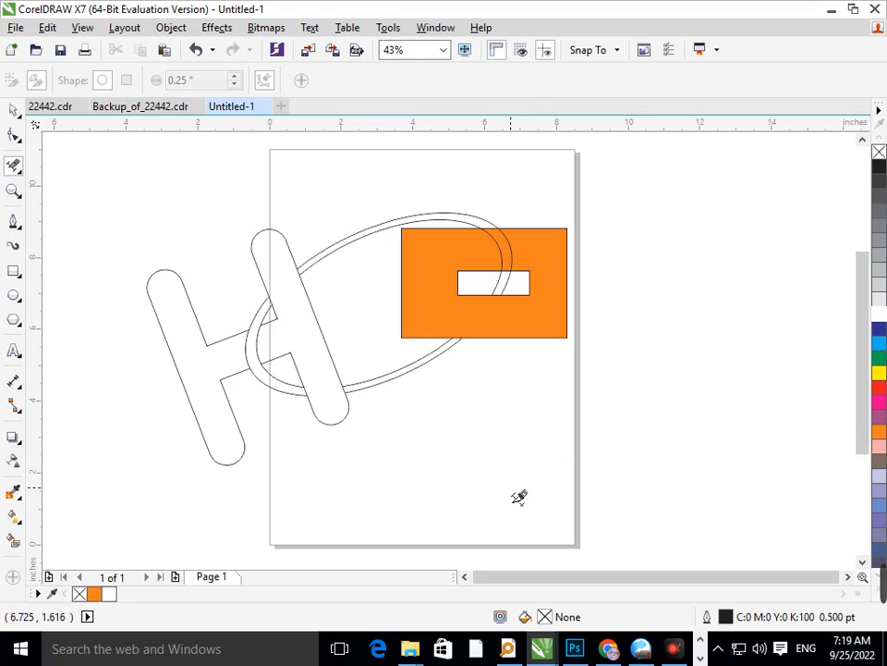
Smart-fill both halves of the H, coloring the right half red and the left half blue.
click(14, 542)
click(226, 411)
click(323, 364)
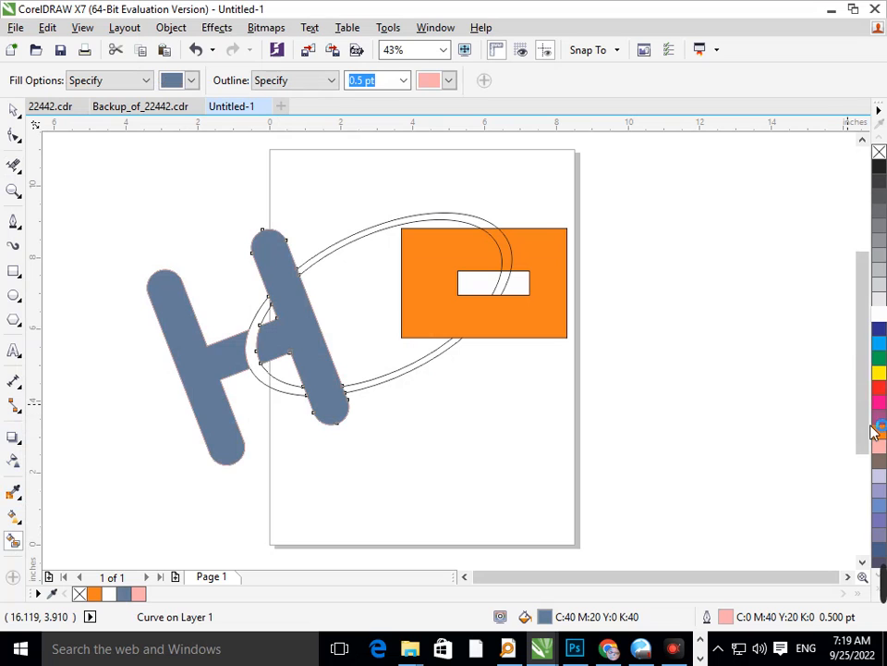
click(881, 389)
click(228, 362)
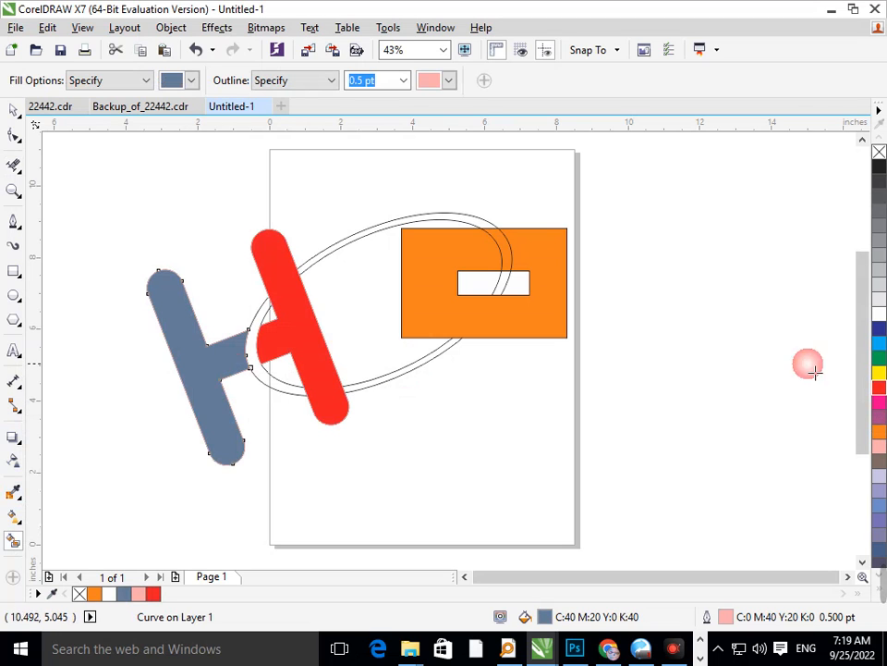
click(880, 330)
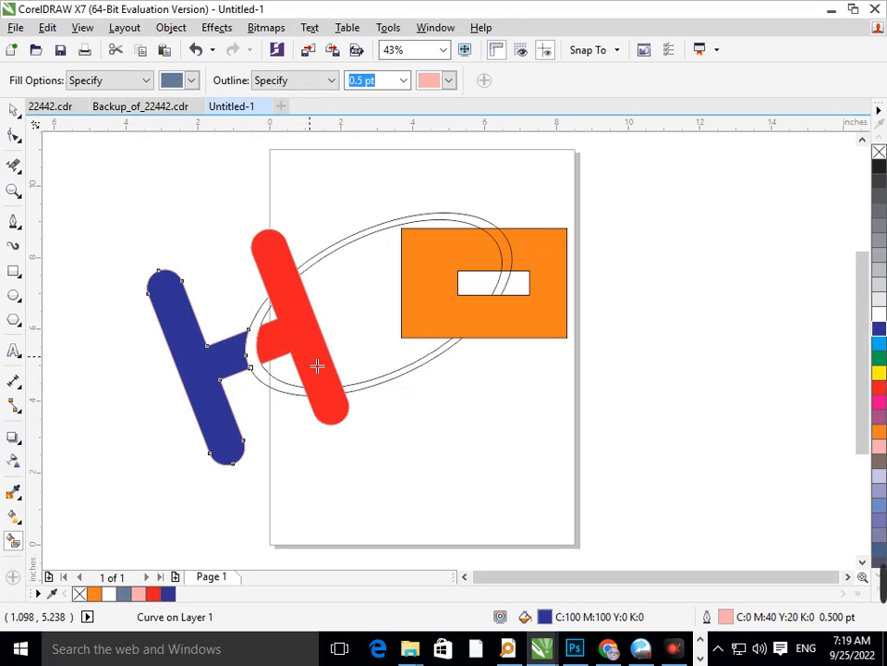
Smart-fill the ring's lower-right arc and its segment inside the white slot, and color both green.
click(373, 393)
click(881, 360)
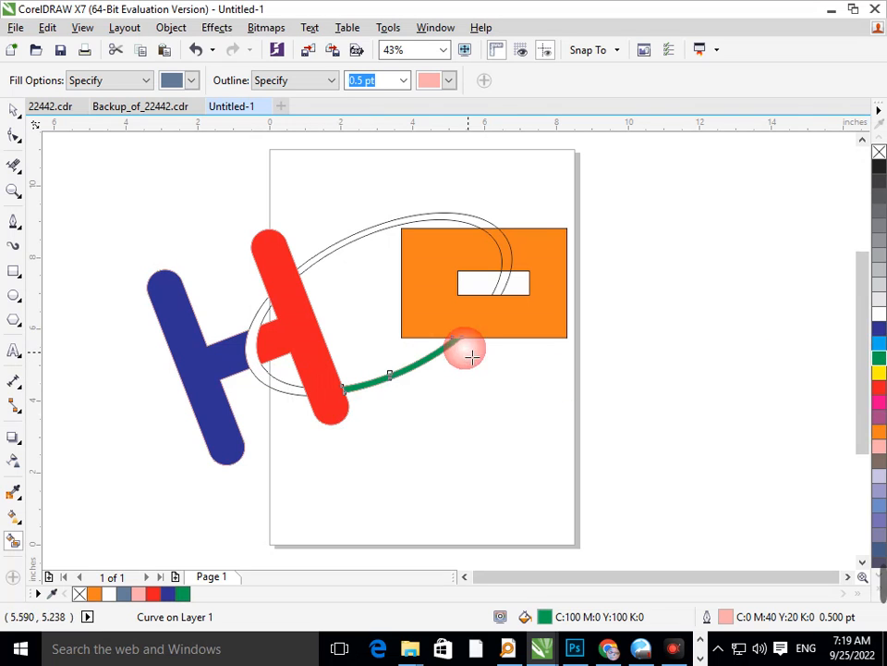
click(507, 287)
click(878, 365)
click(530, 250)
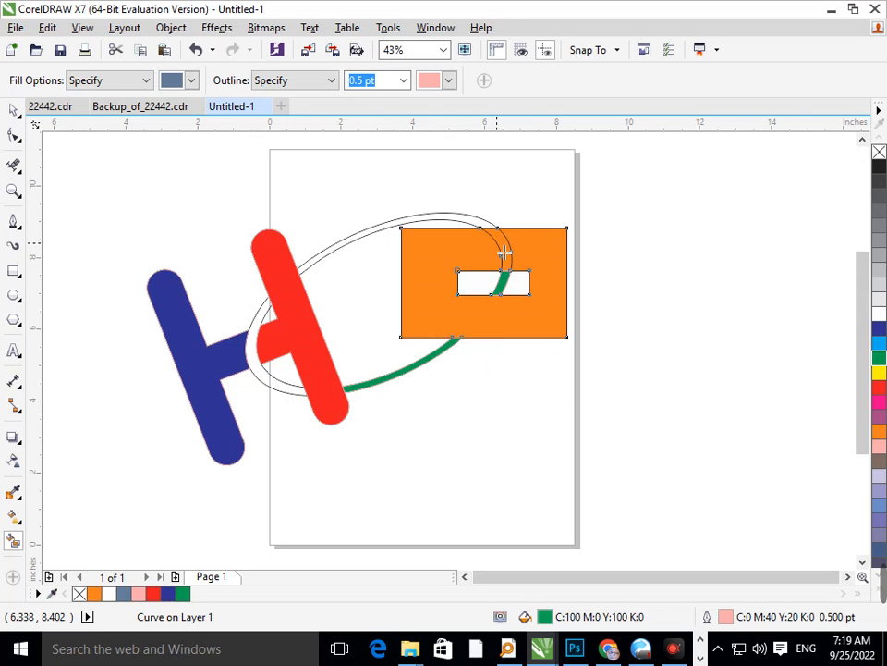
key(ctrl+z)
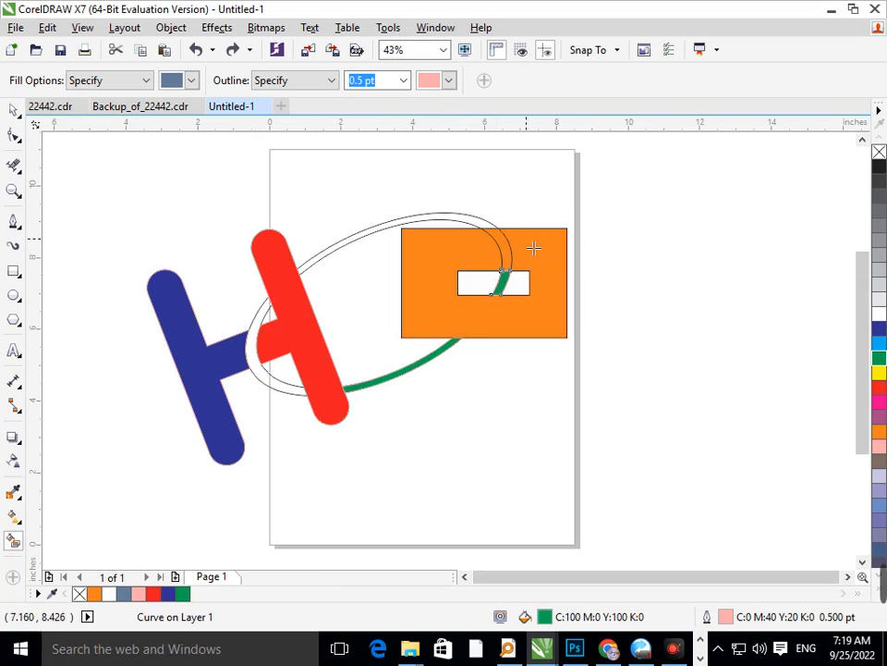
Smart-fill the ring's upper arc, its left arc over the crossbar and its segment over the orange rectangle, all in green.
click(493, 233)
click(879, 359)
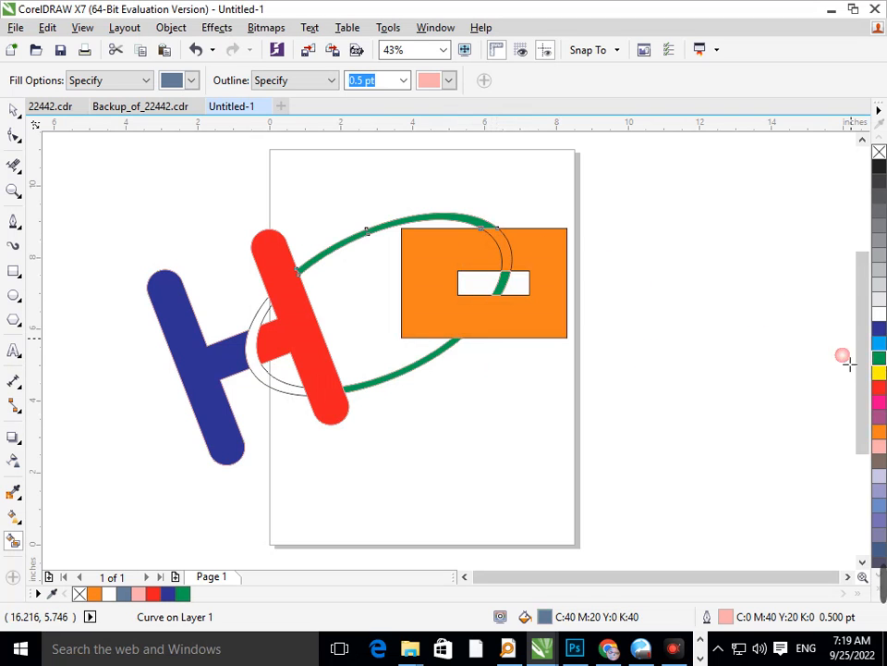
click(290, 397)
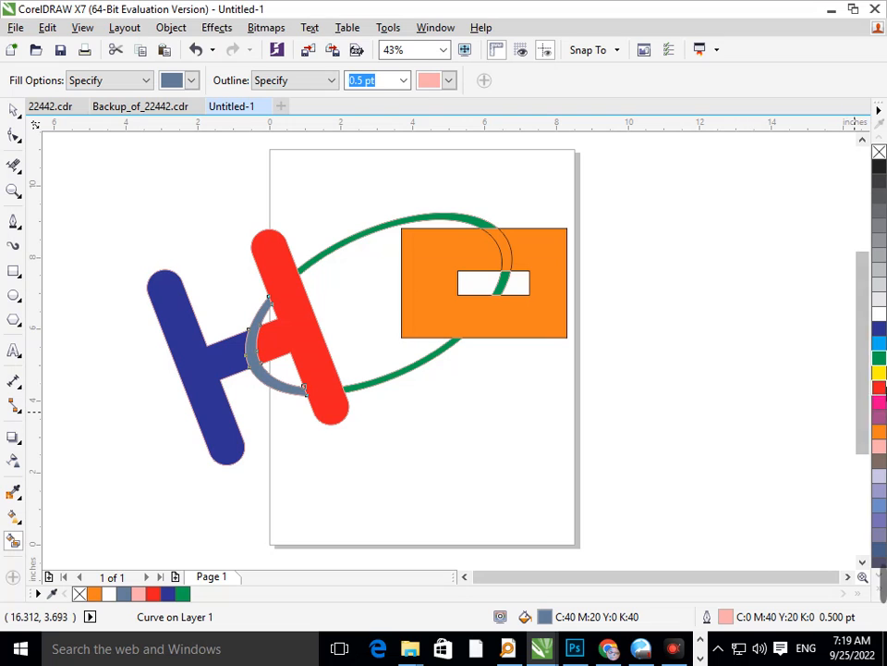
click(880, 359)
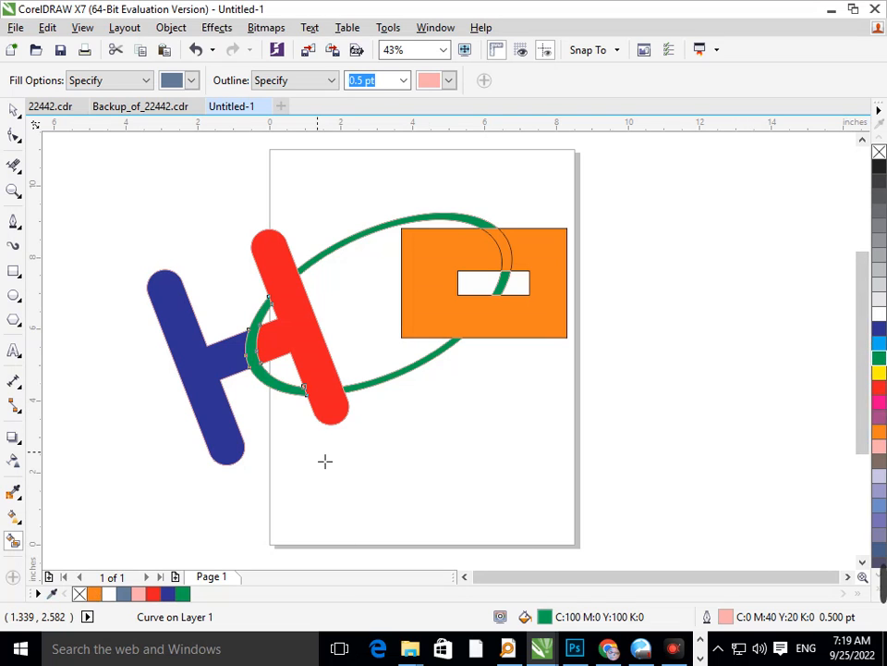
click(510, 255)
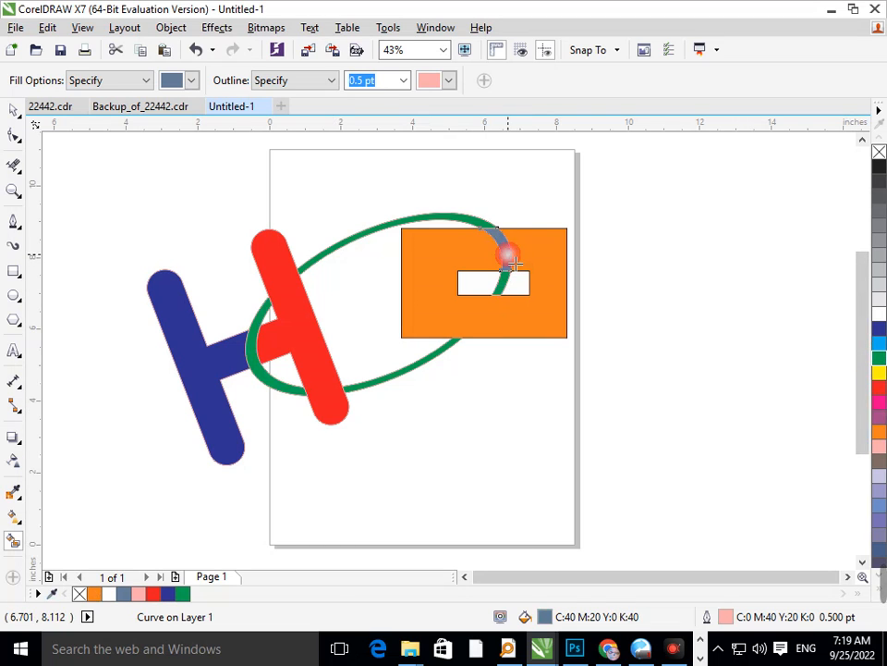
click(879, 359)
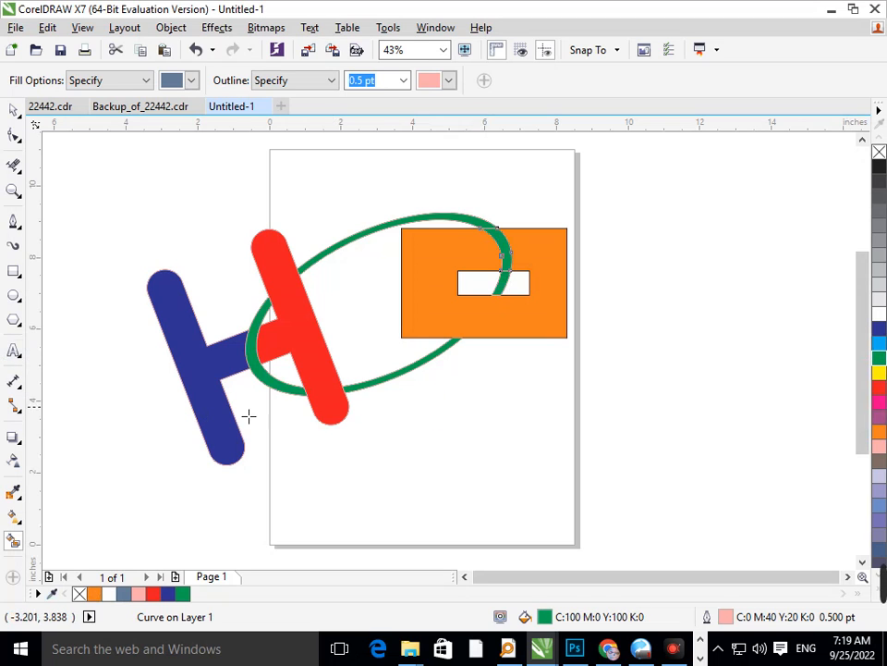
Smart-fill the ring's lower-right arc and its left arc again and color both cyan.
click(395, 387)
click(879, 343)
click(267, 373)
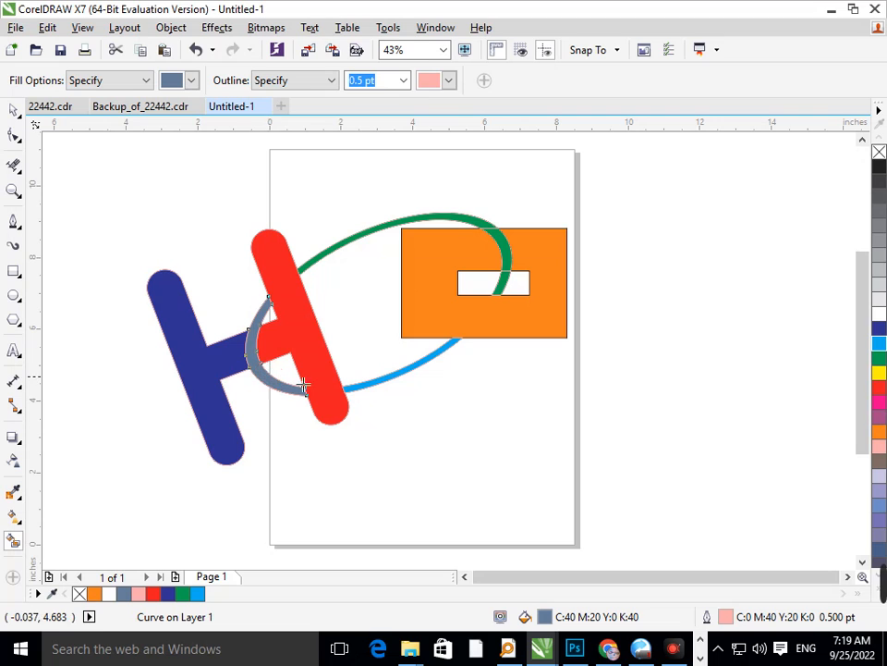
click(879, 360)
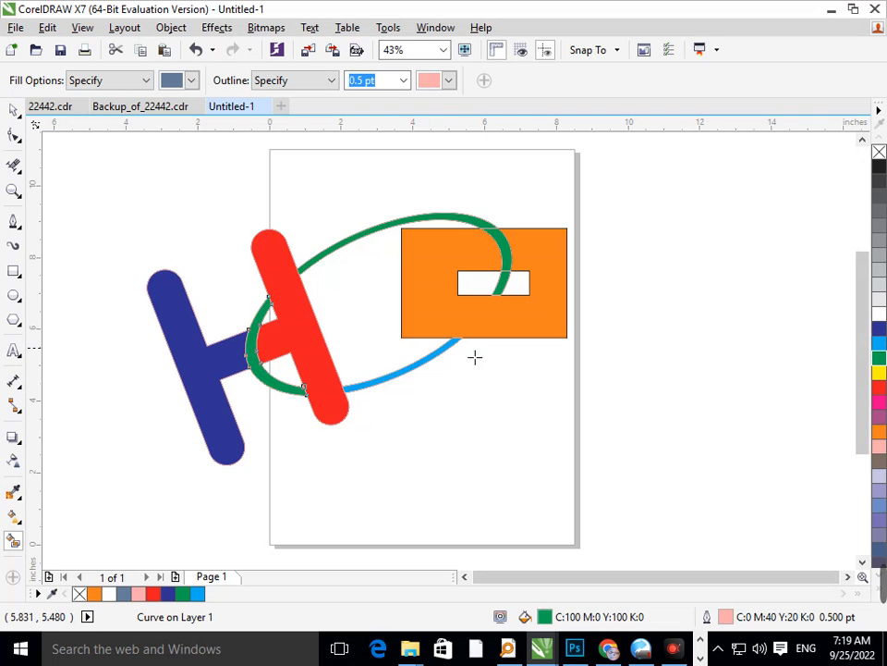
click(879, 343)
Smart-fill the ring segment inside the white slot, try Autumn Orange on it, and color it green instead.
click(499, 282)
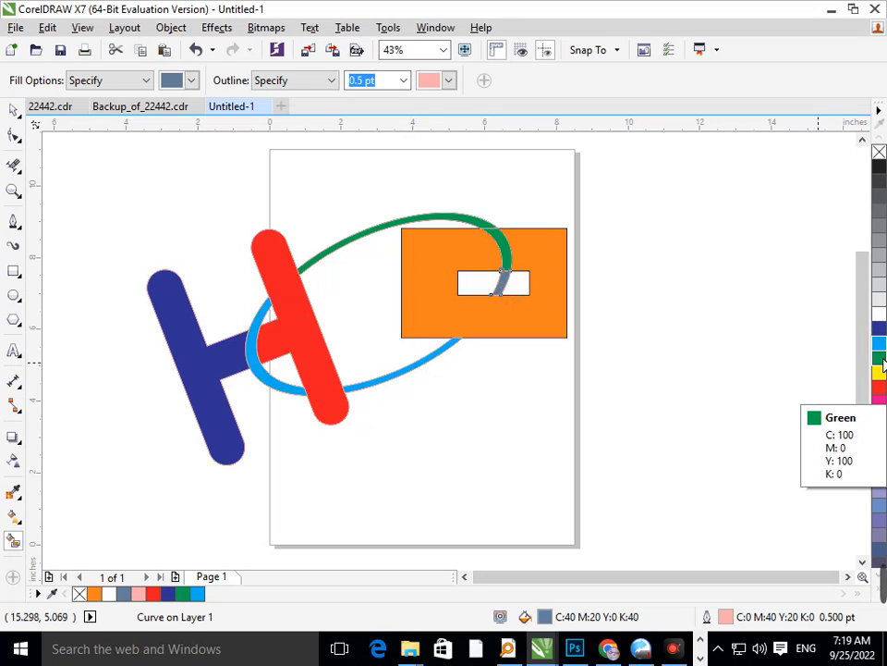
scroll(880, 366, down, 5)
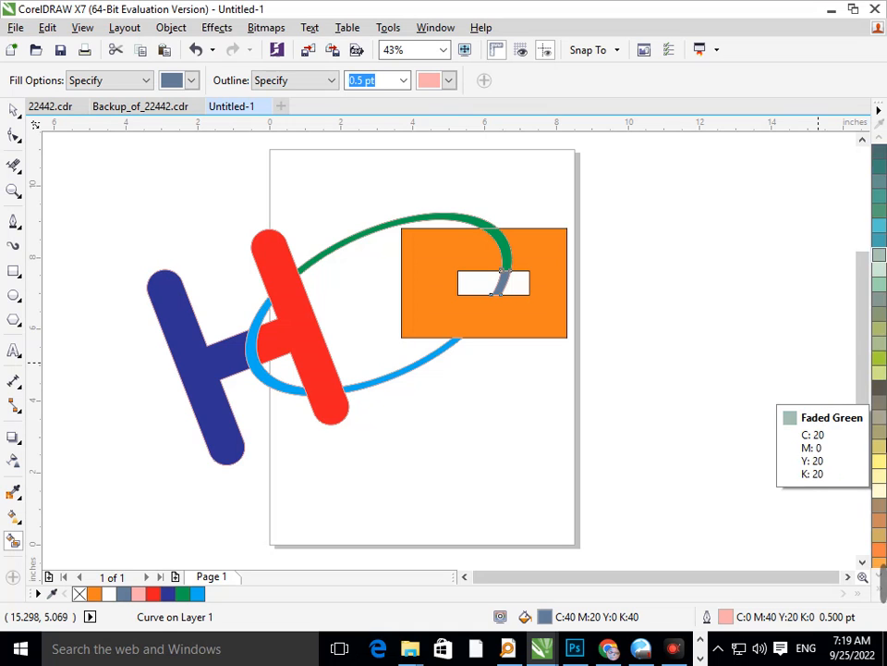
click(880, 549)
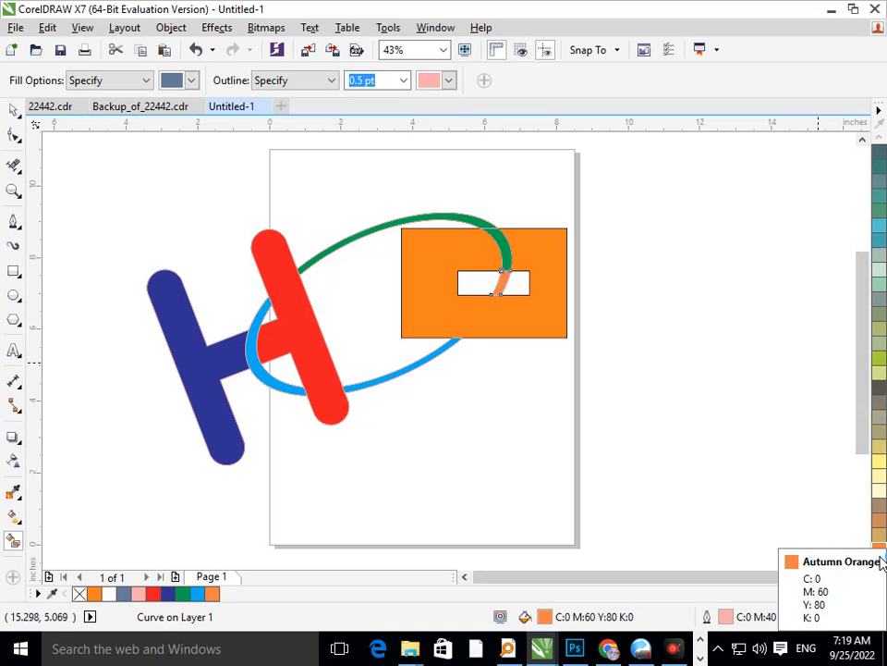
key(ctrl+z)
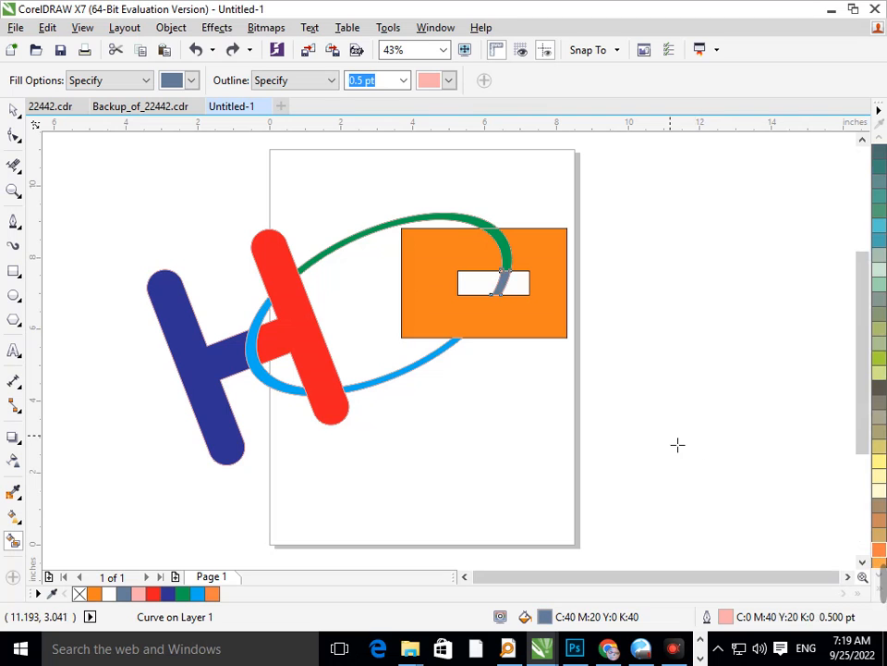
scroll(880, 333, up, 5)
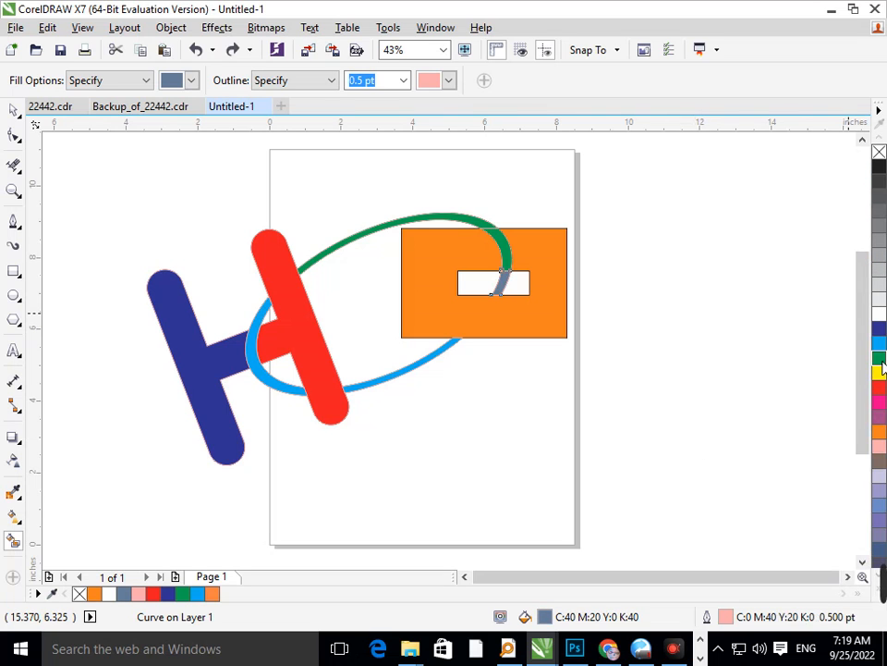
click(879, 358)
Weld the three green ring segments from the H's right bar to the white slot into one curve.
click(14, 111)
click(511, 432)
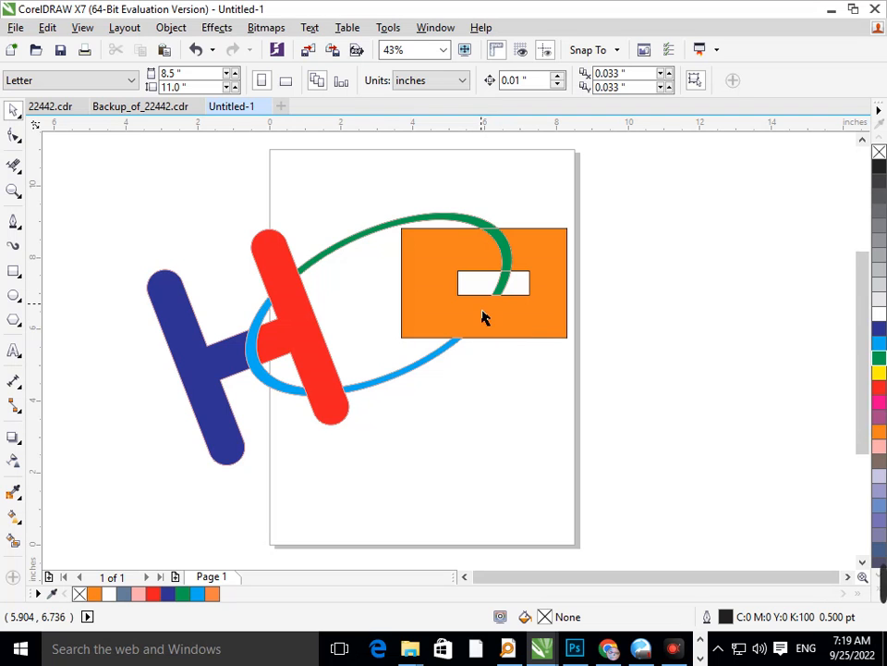
click(512, 288)
shift+click(469, 238)
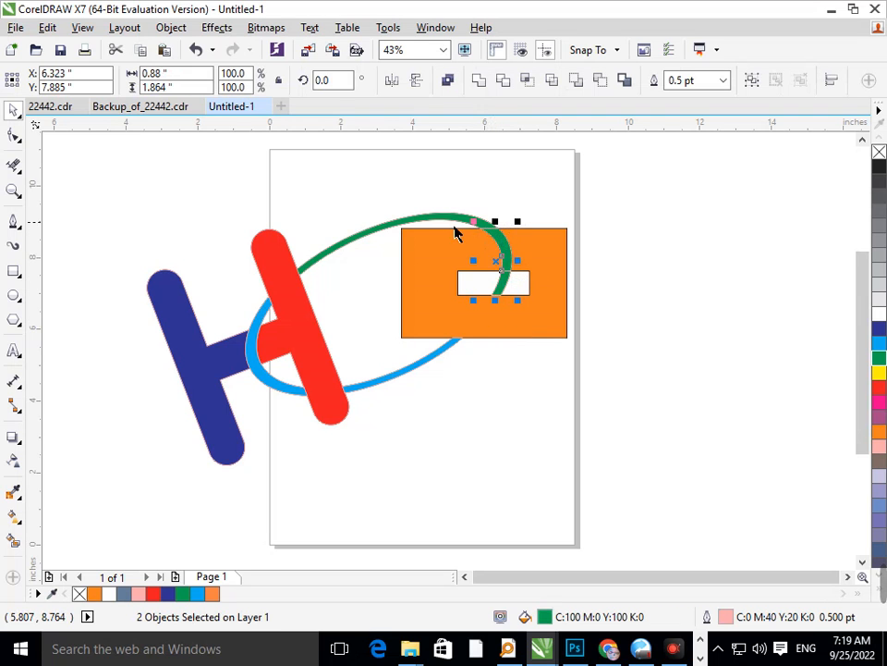
shift+click(459, 220)
click(476, 80)
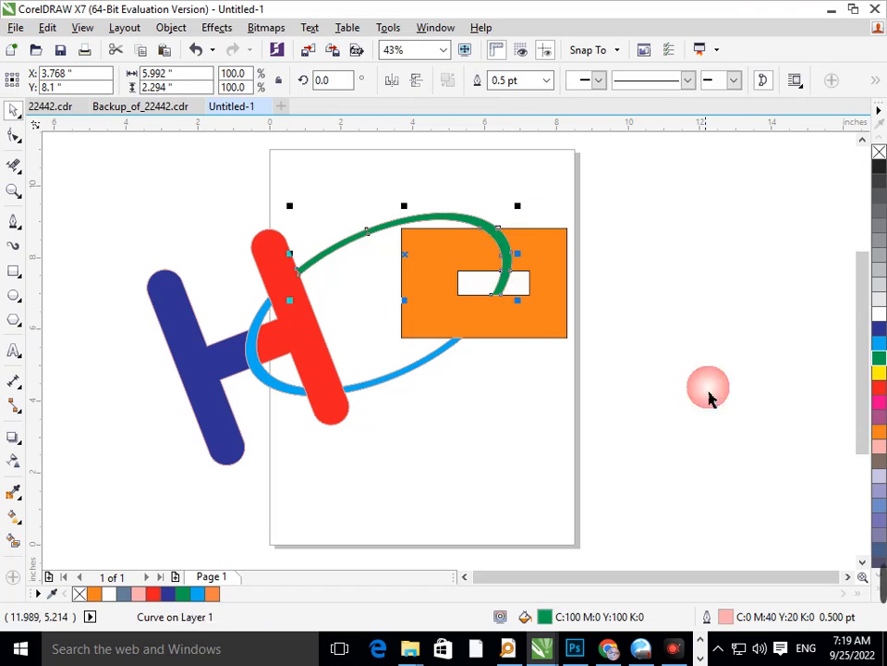
click(703, 374)
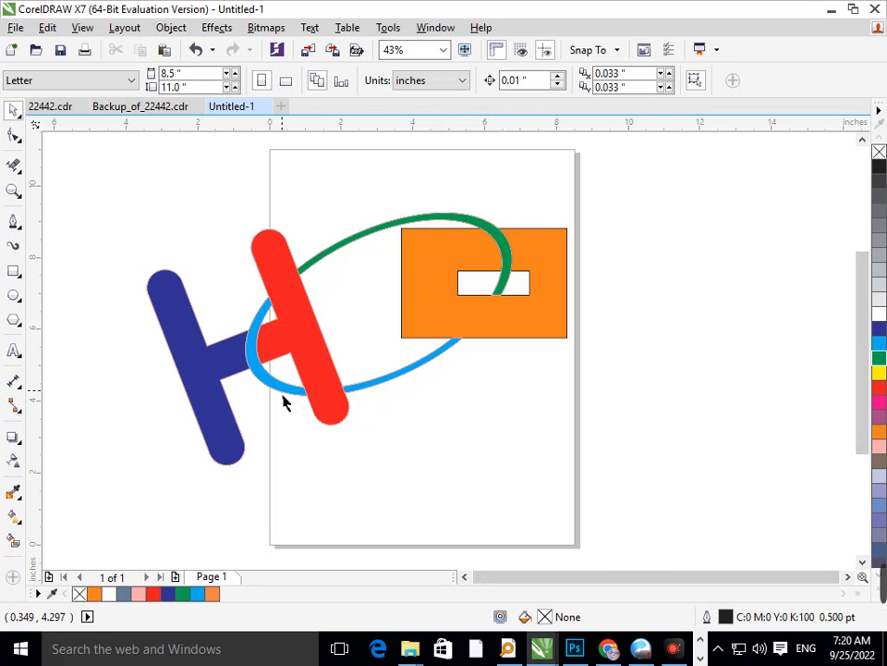
drag(284, 388, 298, 375)
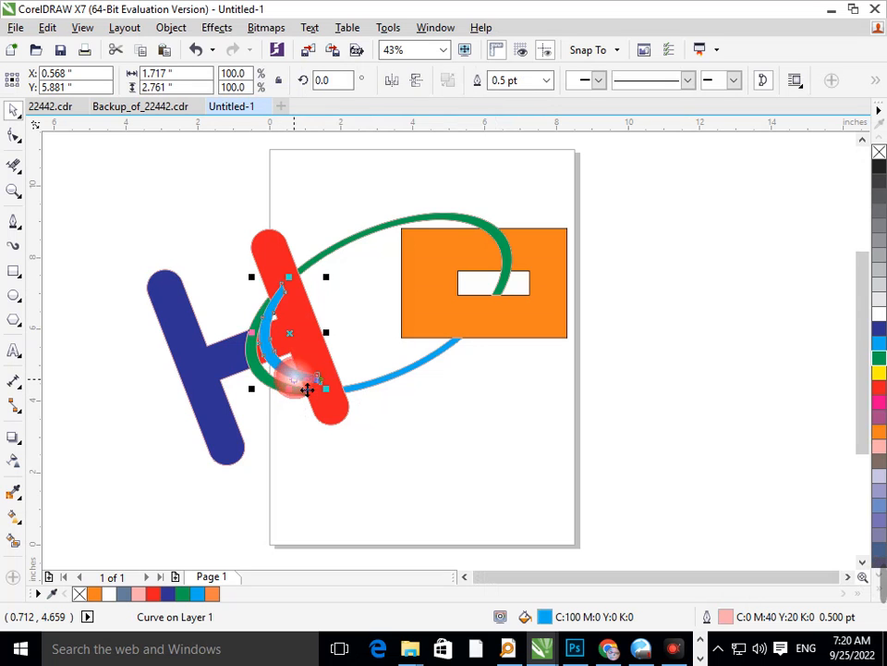
key(ctrl+z)
click(405, 455)
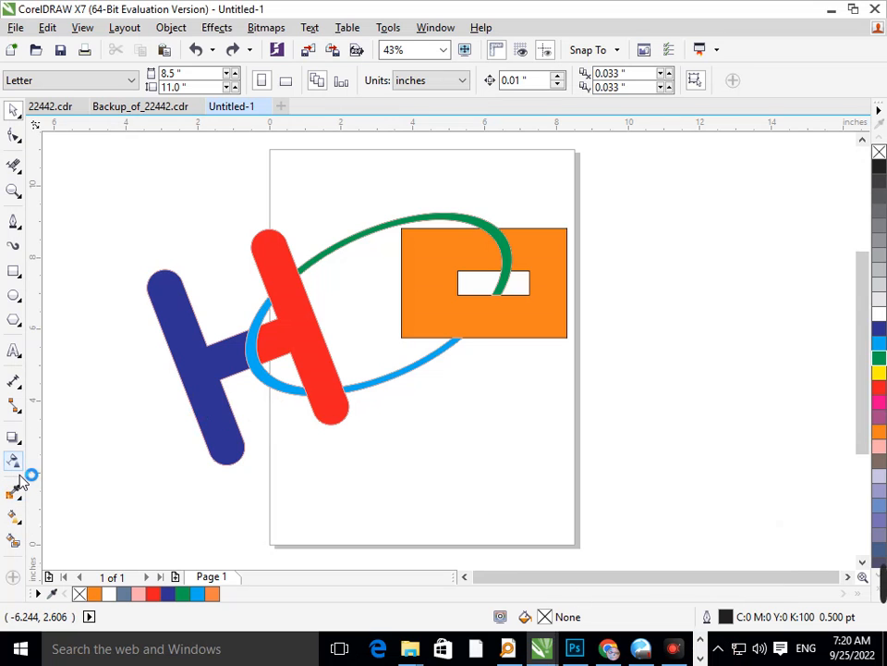
Extrude the orange rectangle toward the lower right, with the vanishing point at about 3.97, -1.98 inches, and fill it with cyan.
click(20, 442)
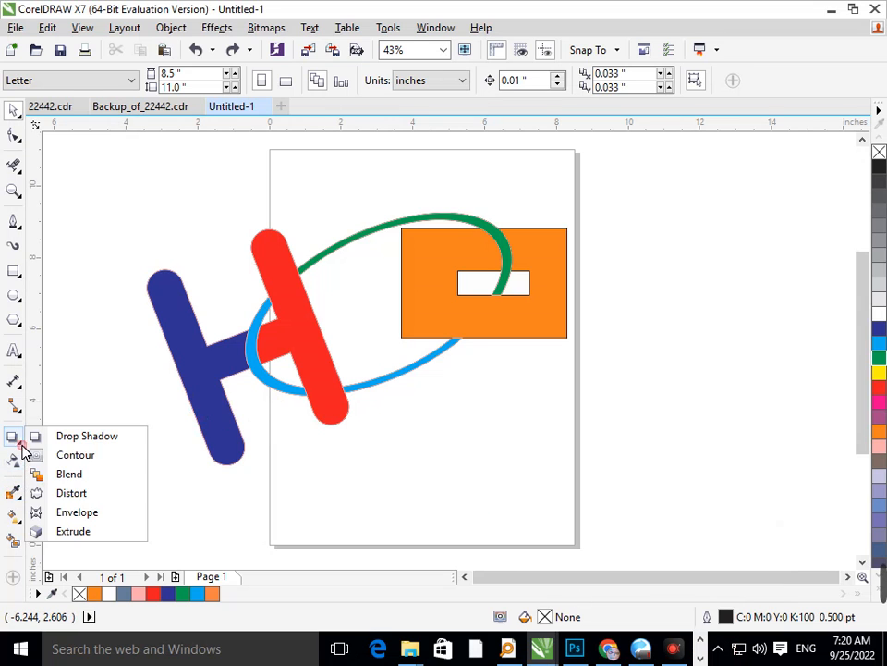
click(57, 531)
click(548, 342)
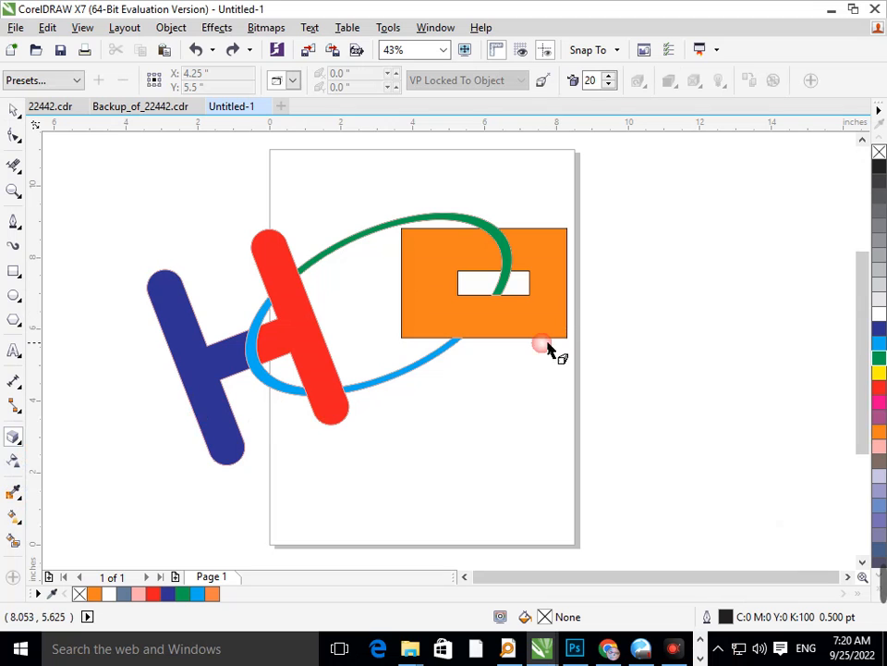
click(13, 111)
click(511, 327)
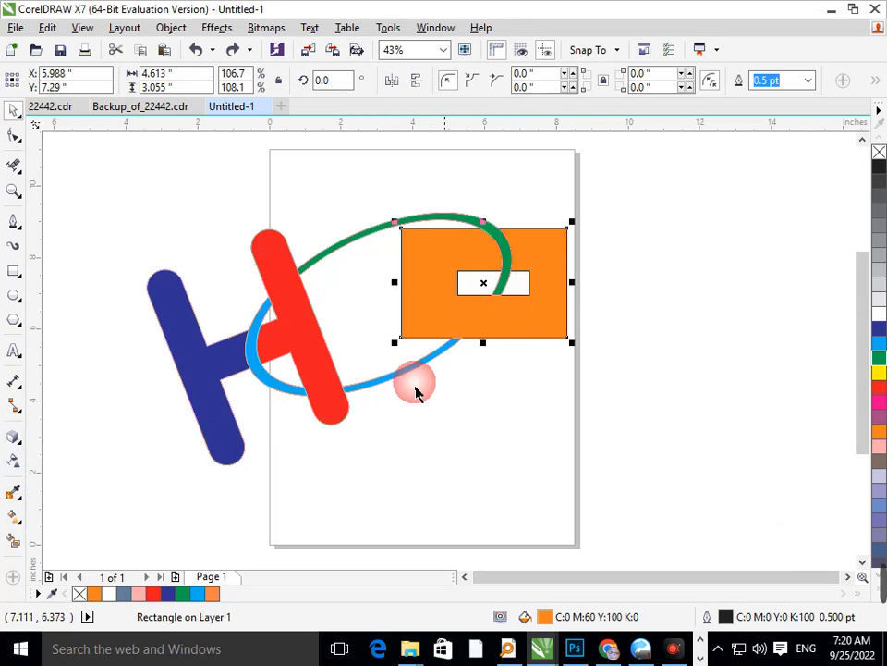
click(13, 441)
drag(560, 302, 626, 354)
click(879, 342)
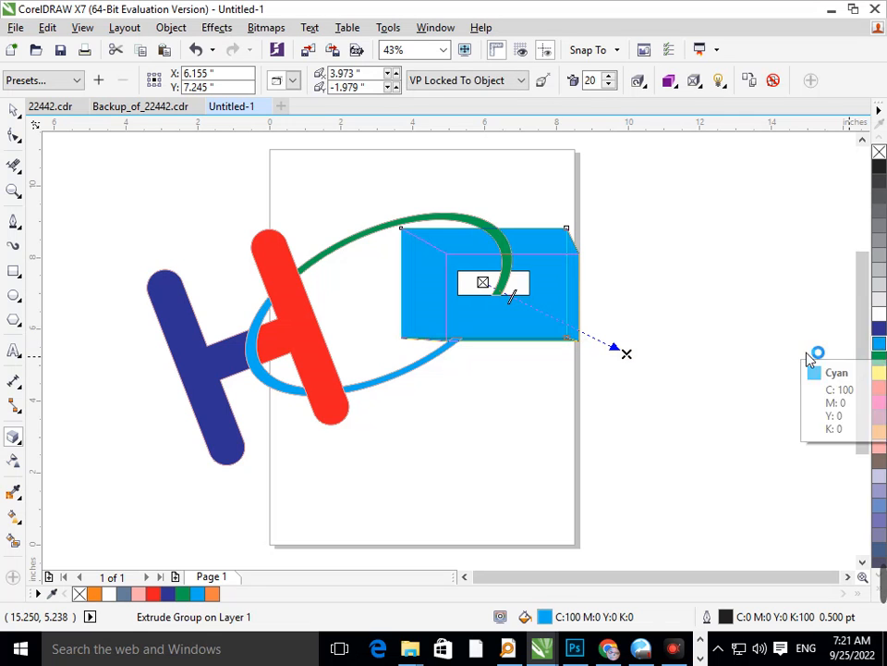
Fill the extruded rectangle and its sides with blue, trying a downward move of it and undoing that move.
click(12, 111)
click(500, 329)
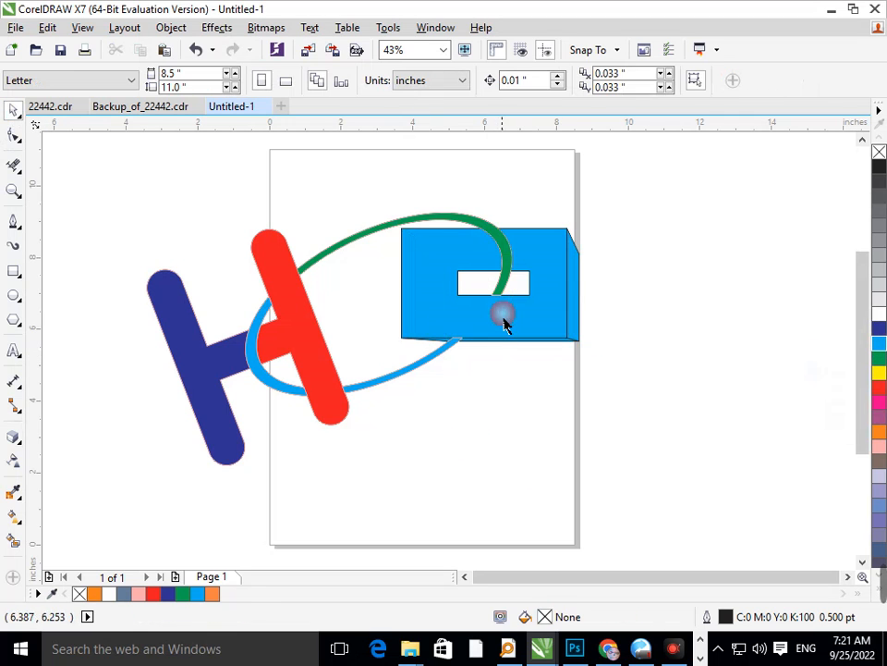
click(580, 321)
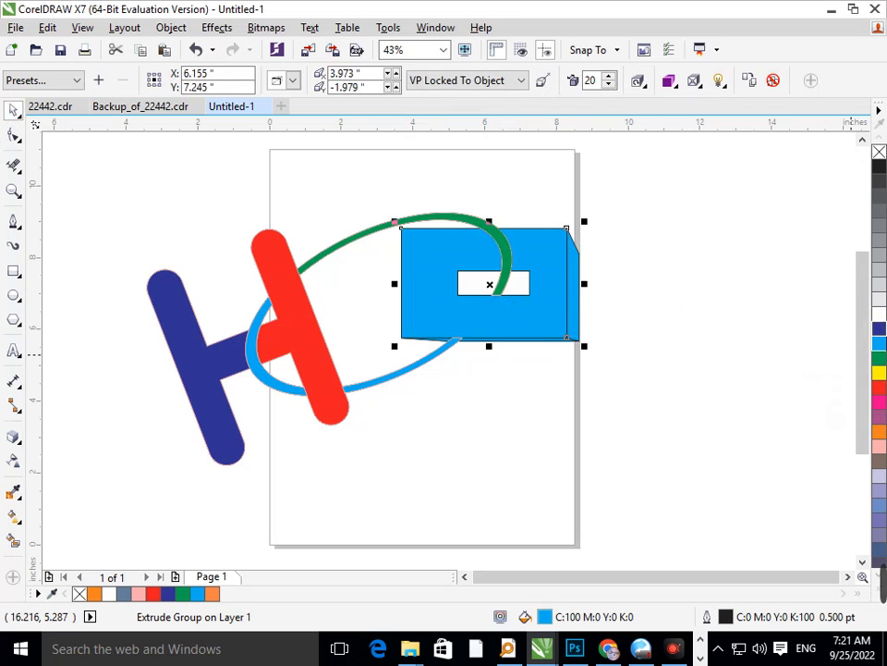
click(879, 328)
drag(510, 341, 504, 421)
key(ctrl+z)
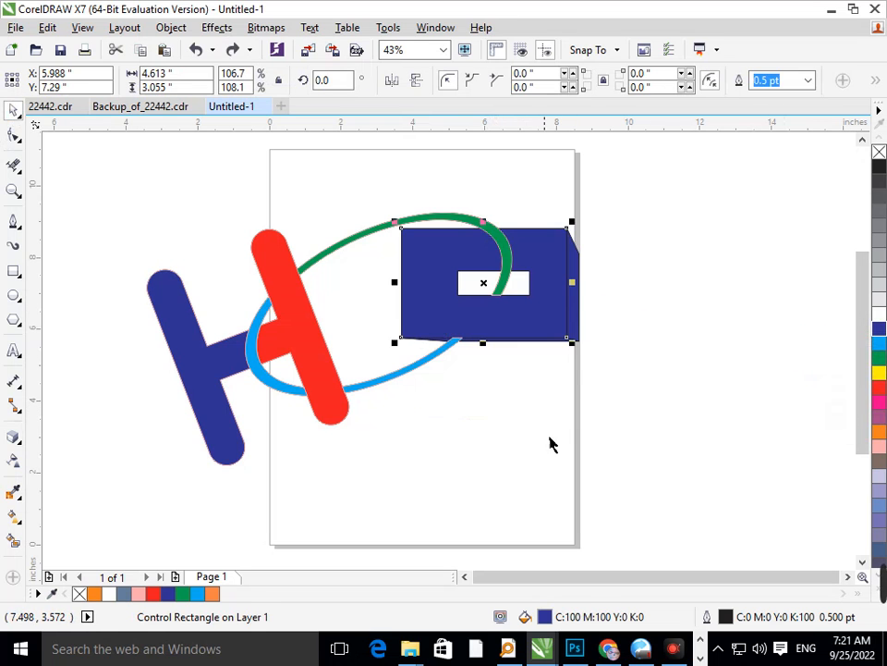
Fill the extruded rectangle with green and select its extrude group.
click(879, 361)
click(778, 428)
click(574, 336)
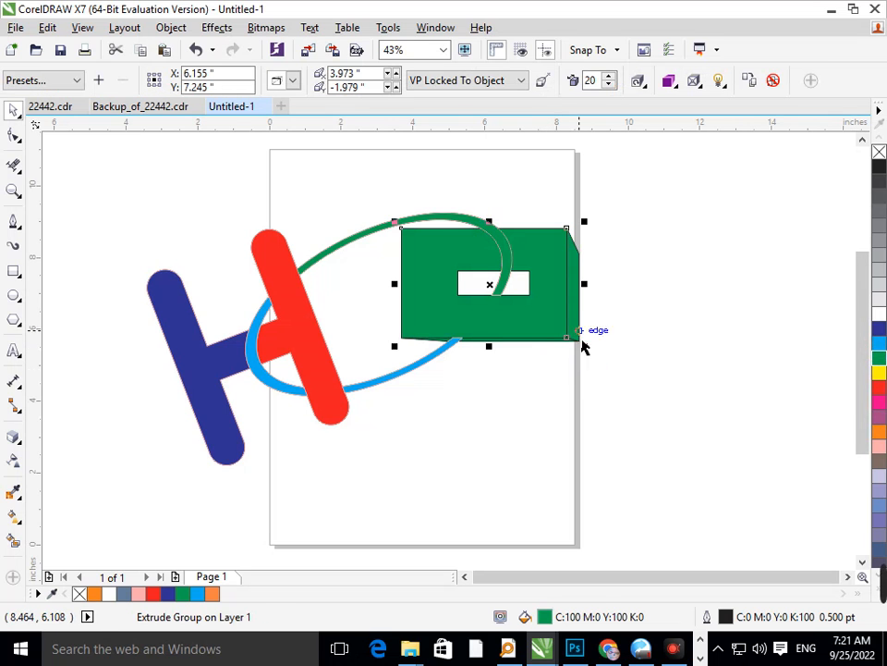
Fill the extruded rectangle with cyan, try moving it downward away from the white slot, and undo the move.
click(879, 343)
click(576, 368)
drag(577, 340, 592, 390)
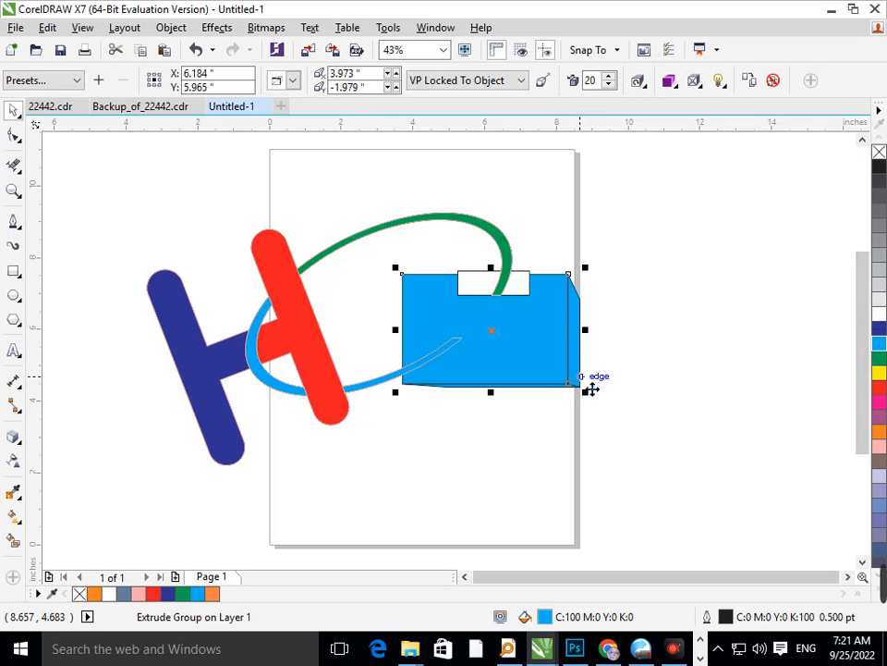
key(ctrl+z)
click(572, 412)
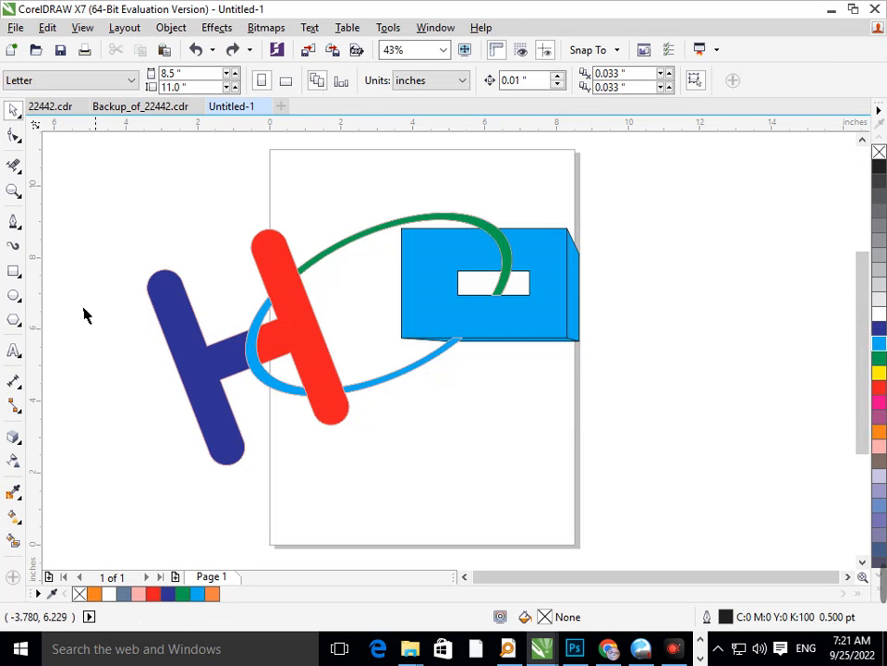
Deepen the rectangle's extrusion to a depth of 32, keeping the vanishing point at 3.973, -1.979 inches.
click(13, 437)
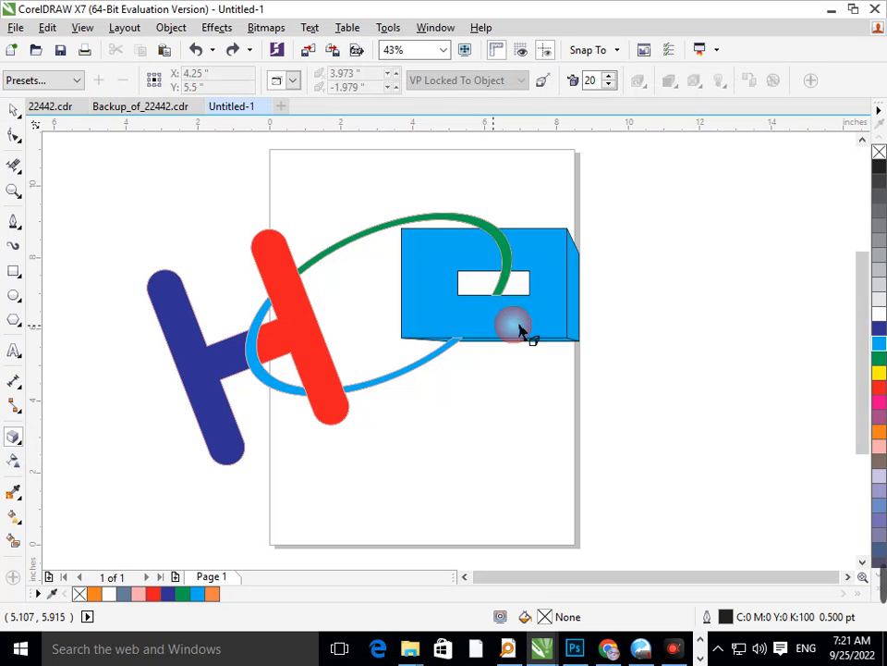
click(13, 110)
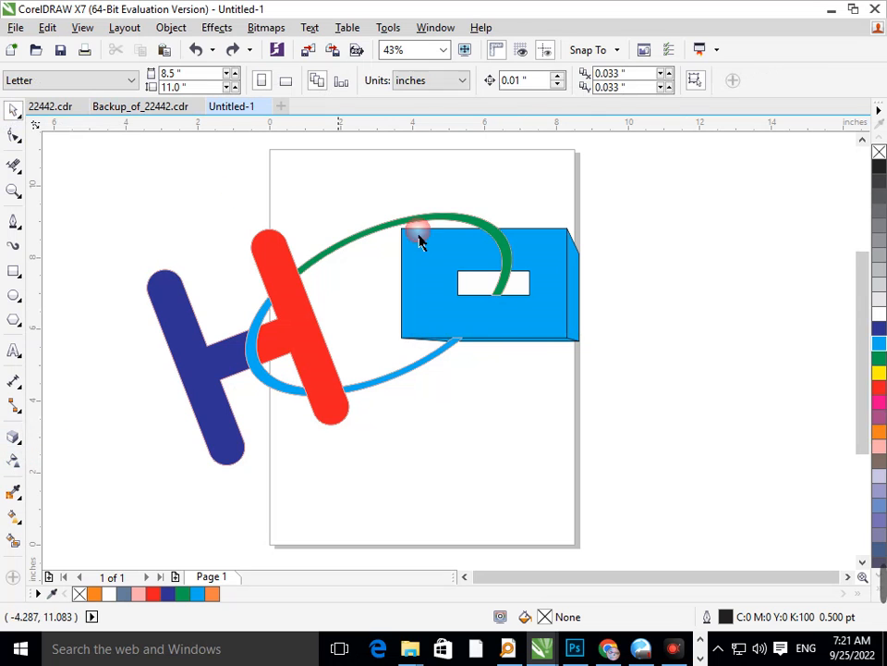
click(520, 321)
click(13, 438)
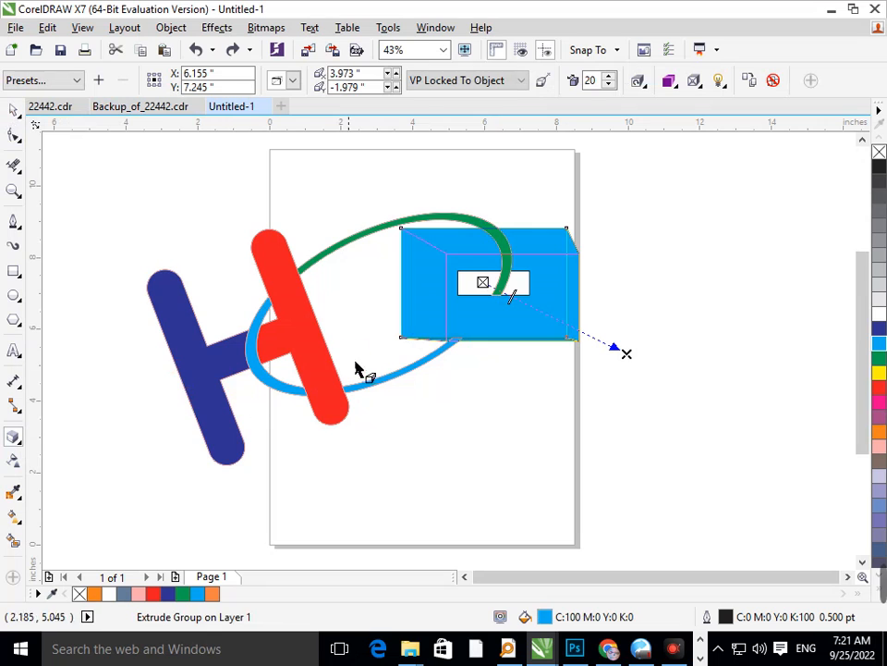
drag(515, 302, 554, 332)
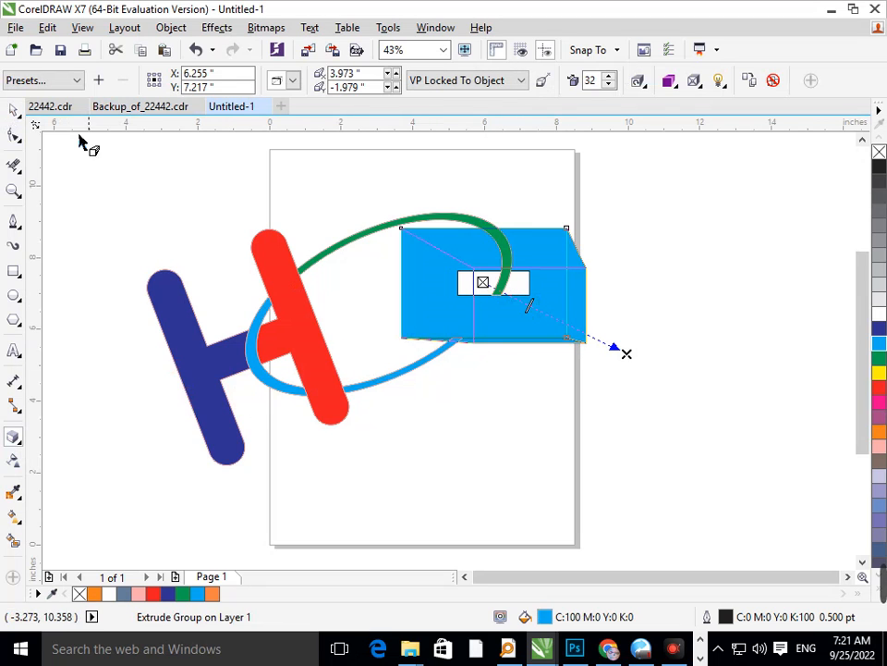
click(14, 111)
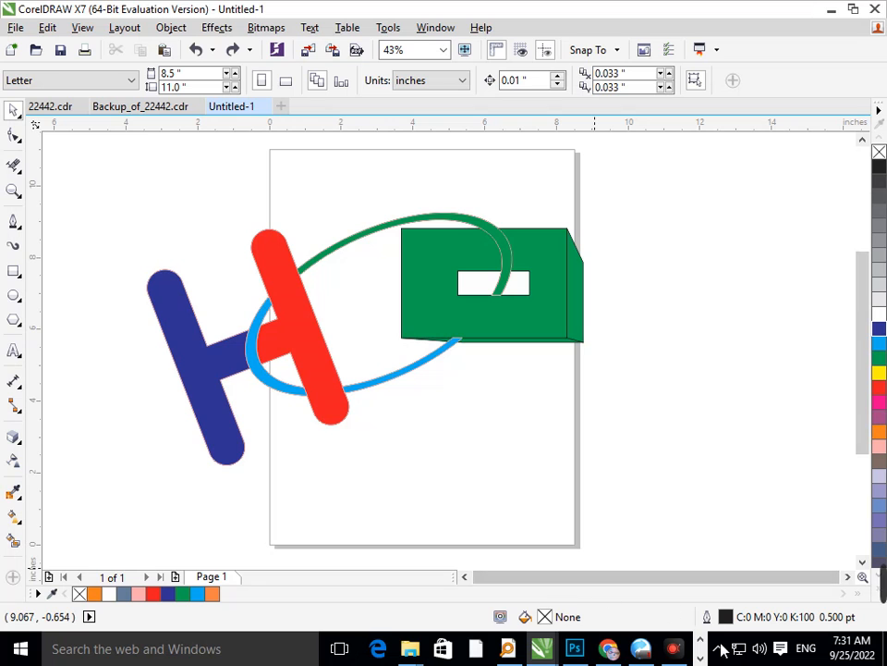
click(717, 647)
click(552, 432)
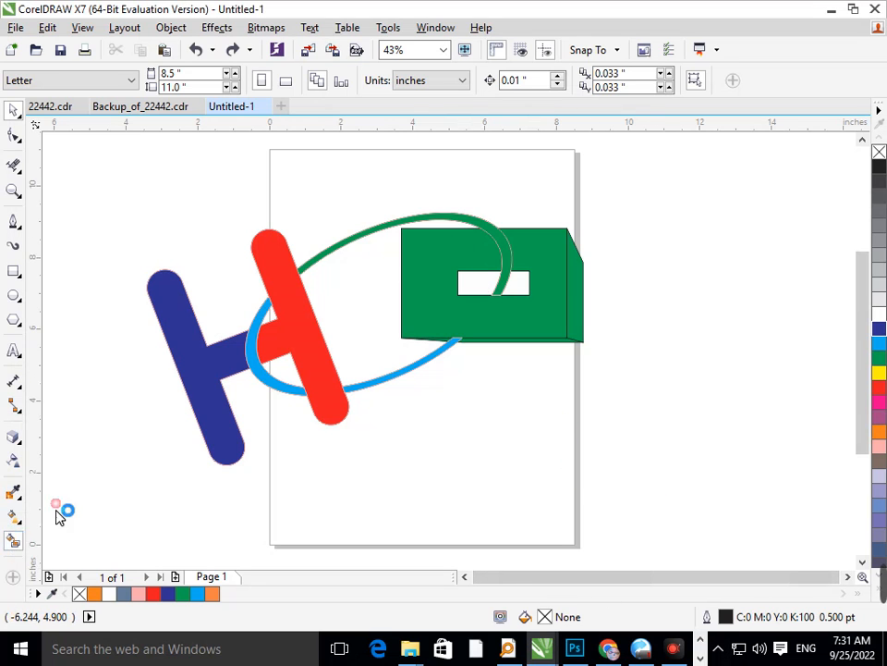
Smart-fill the green upper ring arc, try blue, black and light cyan on it, and color it purple (C:0 M:60 Y:0 K:40).
click(14, 541)
click(390, 240)
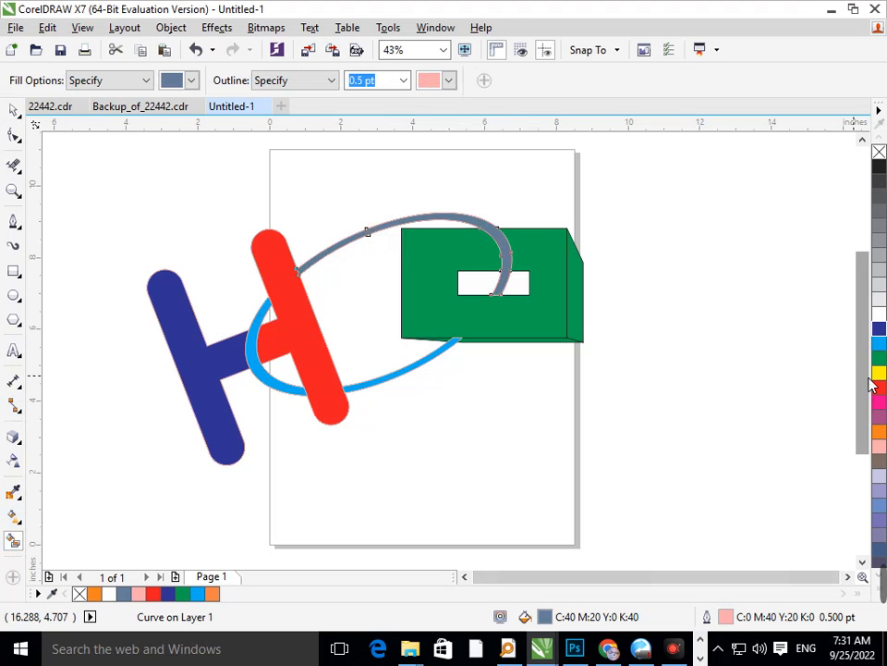
click(881, 335)
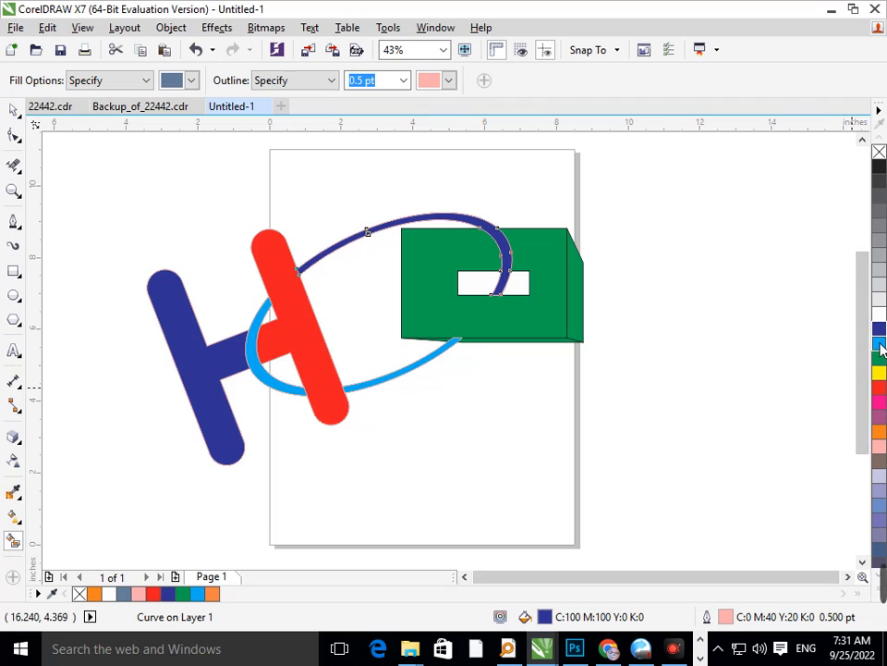
click(880, 166)
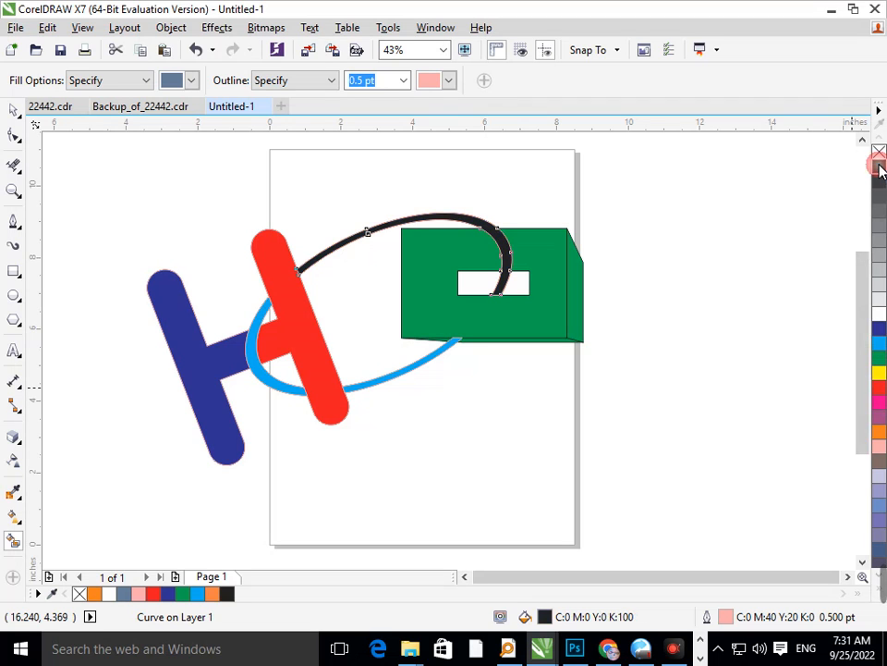
scroll(879, 370, down, 3)
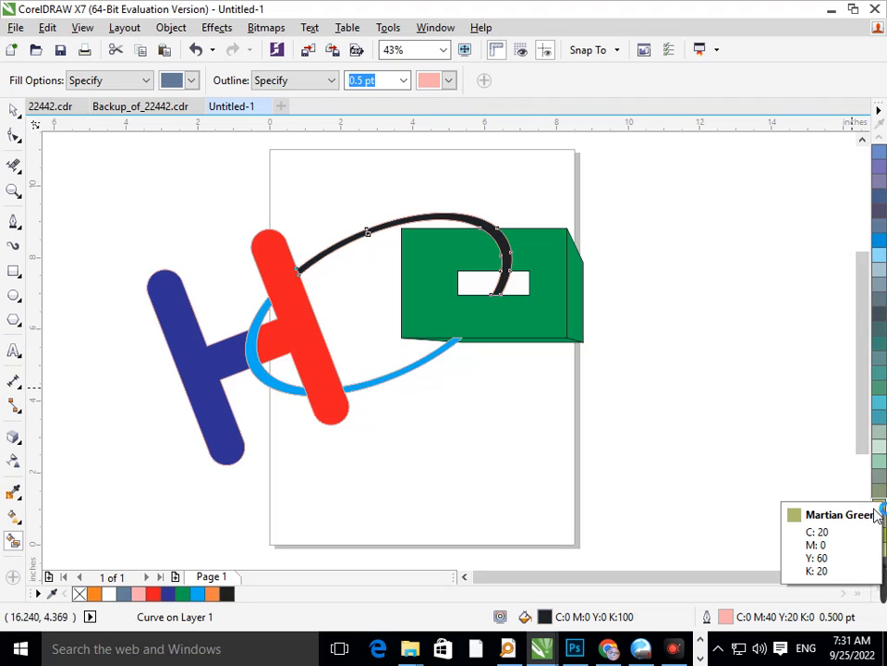
click(876, 408)
scroll(879, 443, down, 5)
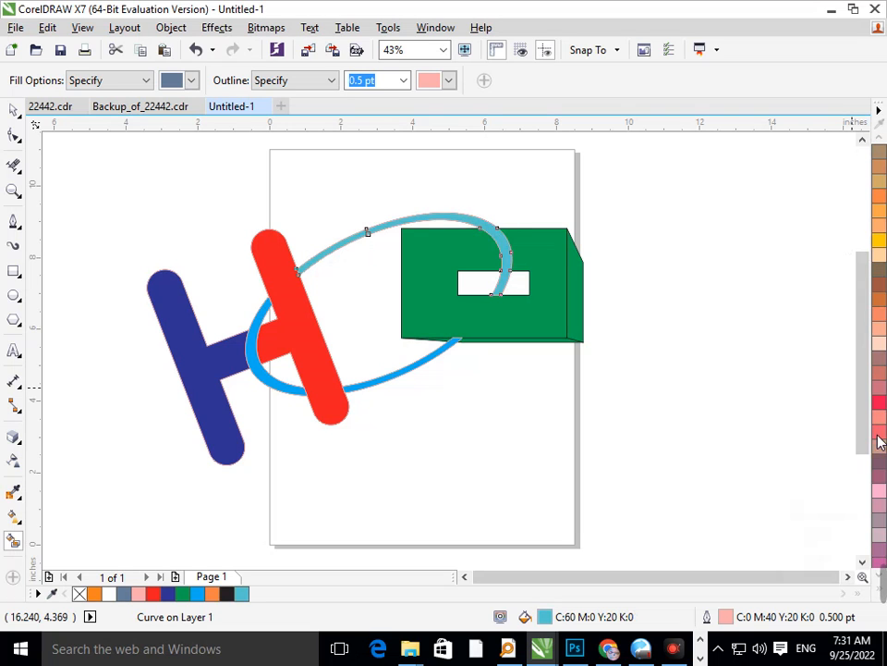
click(880, 573)
click(878, 476)
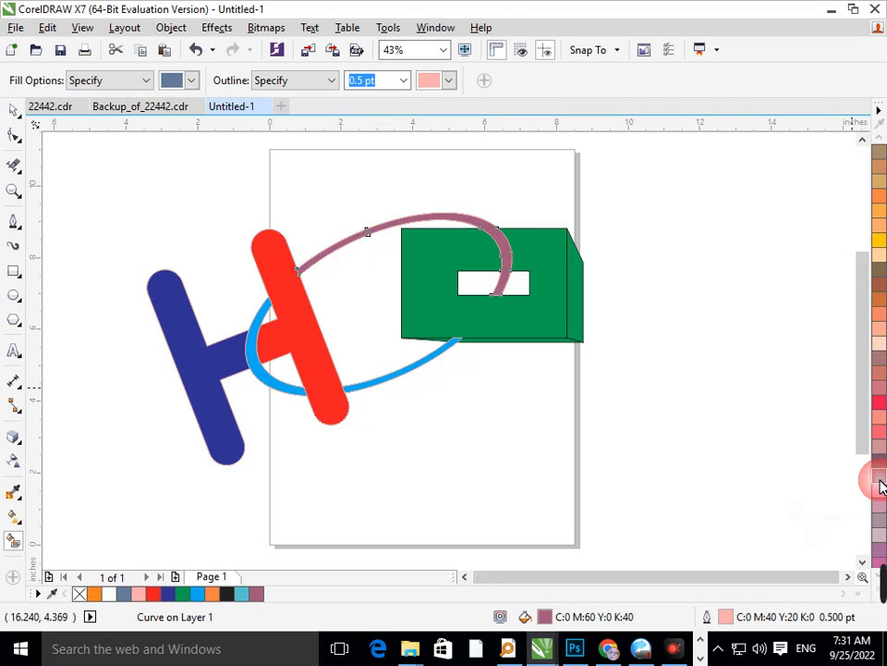
click(13, 111)
click(594, 520)
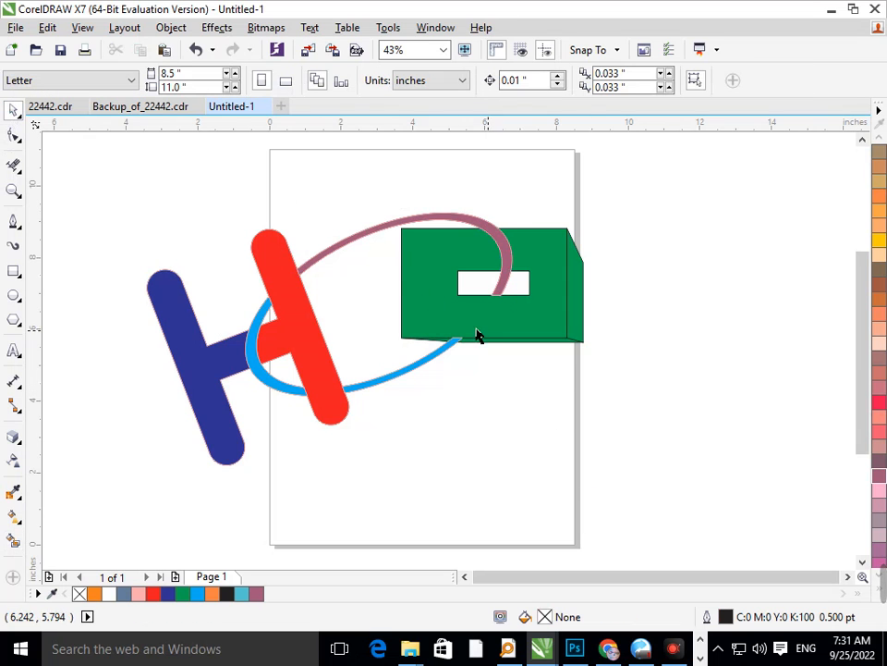
Remove the outline from the purple upper ring arc.
click(374, 248)
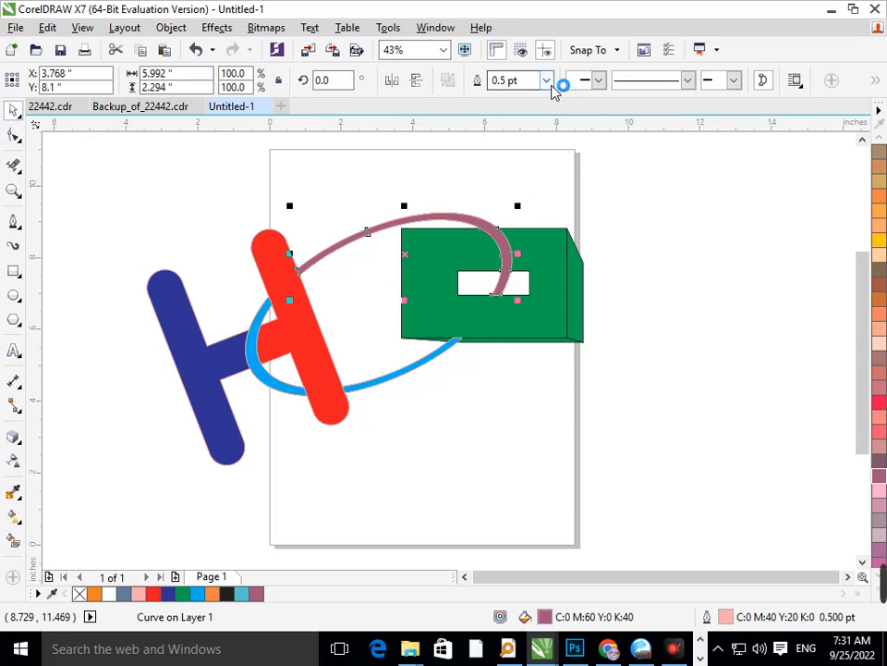
click(546, 80)
click(525, 98)
click(478, 442)
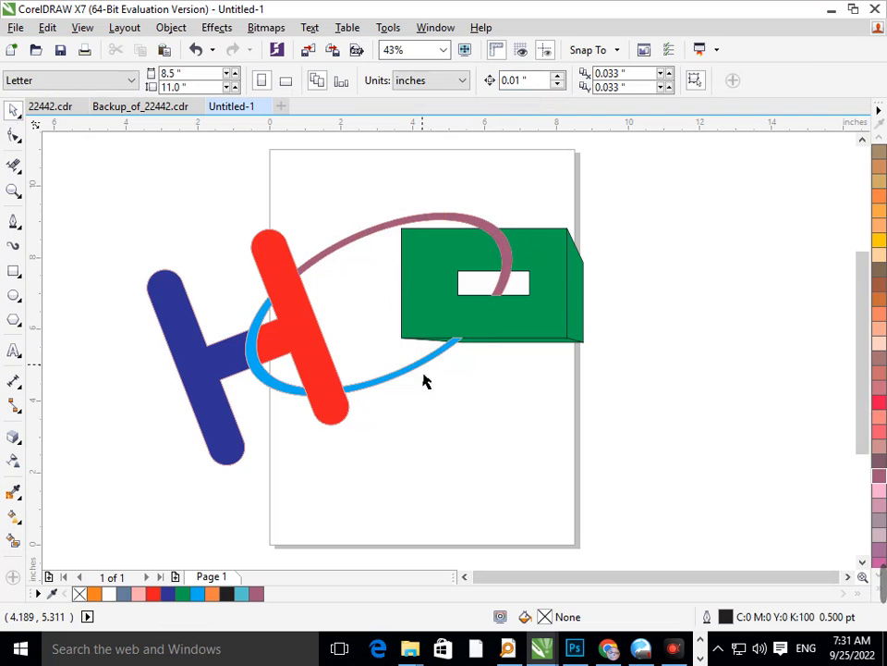
Try removing the outline from all objects of the design at once, and undo it.
click(416, 371)
drag(83, 172, 634, 509)
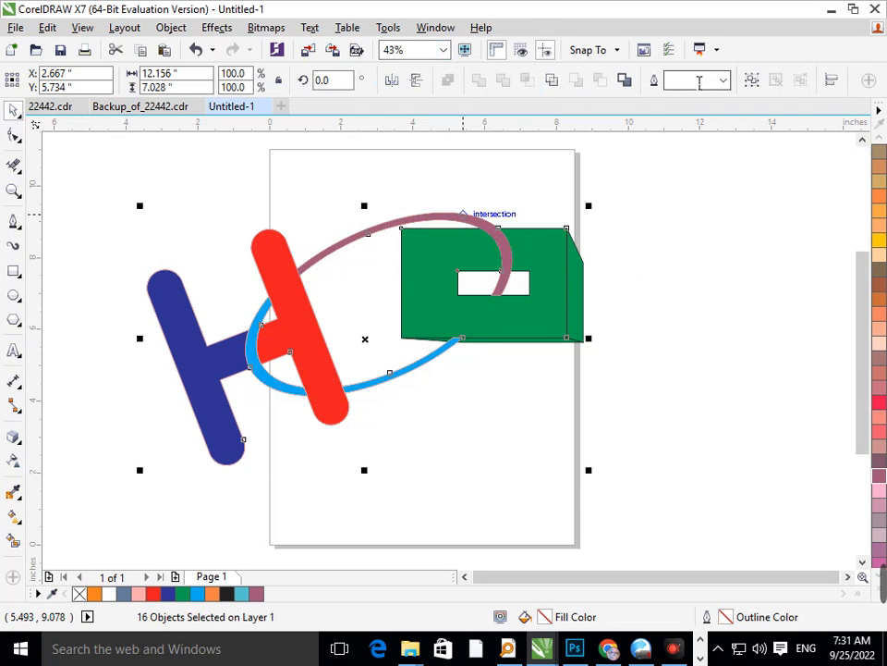
click(723, 80)
click(693, 100)
click(710, 416)
key(ctrl+z)
click(681, 446)
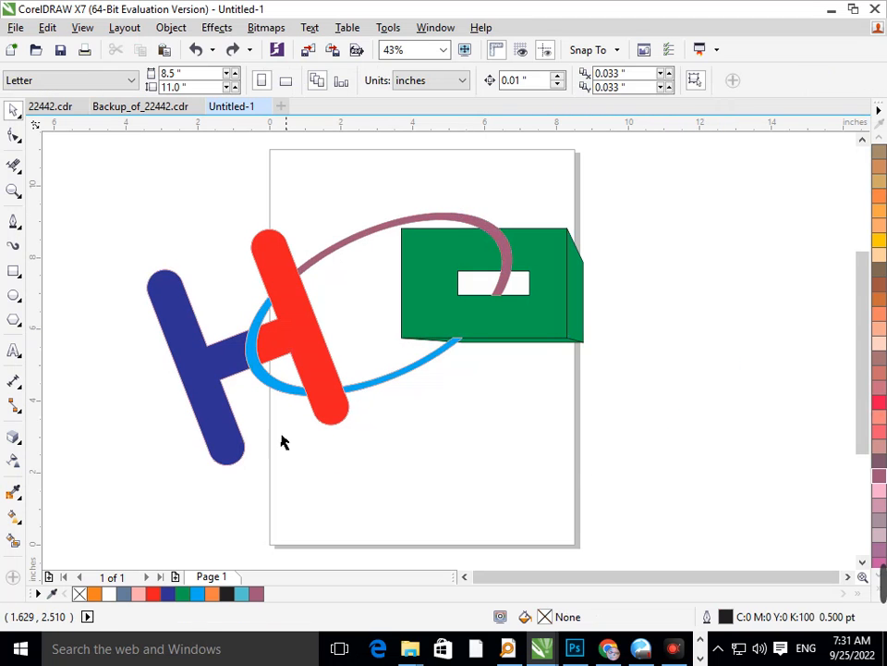
Group the blue and red halves of the H in their original position.
click(218, 440)
shift+click(341, 410)
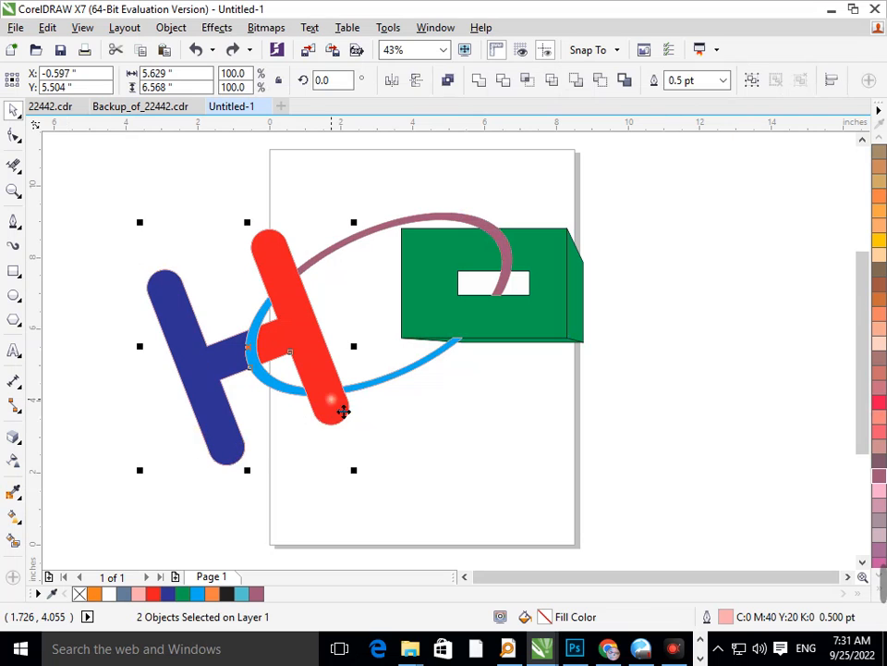
drag(346, 422, 321, 496)
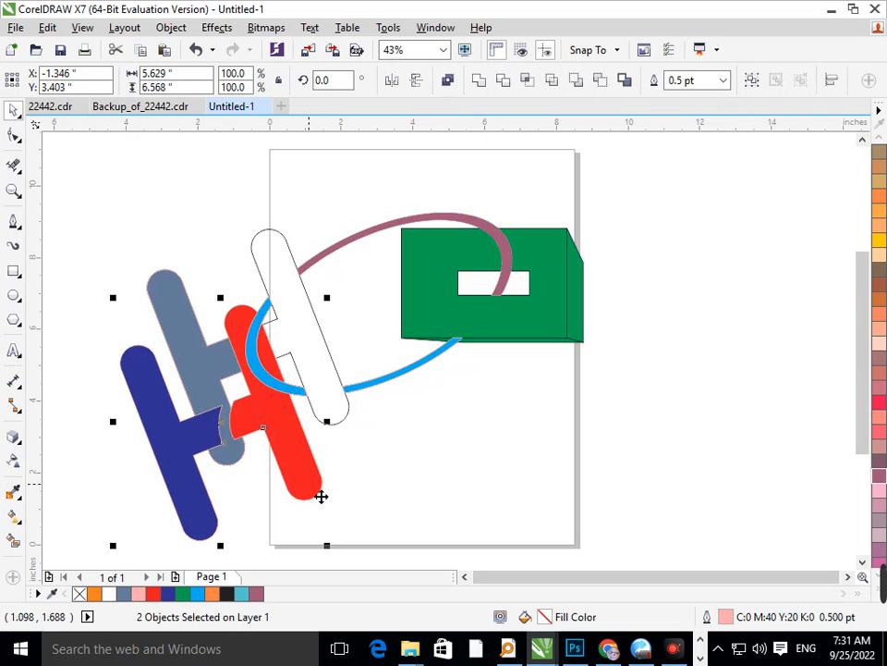
key(Escape)
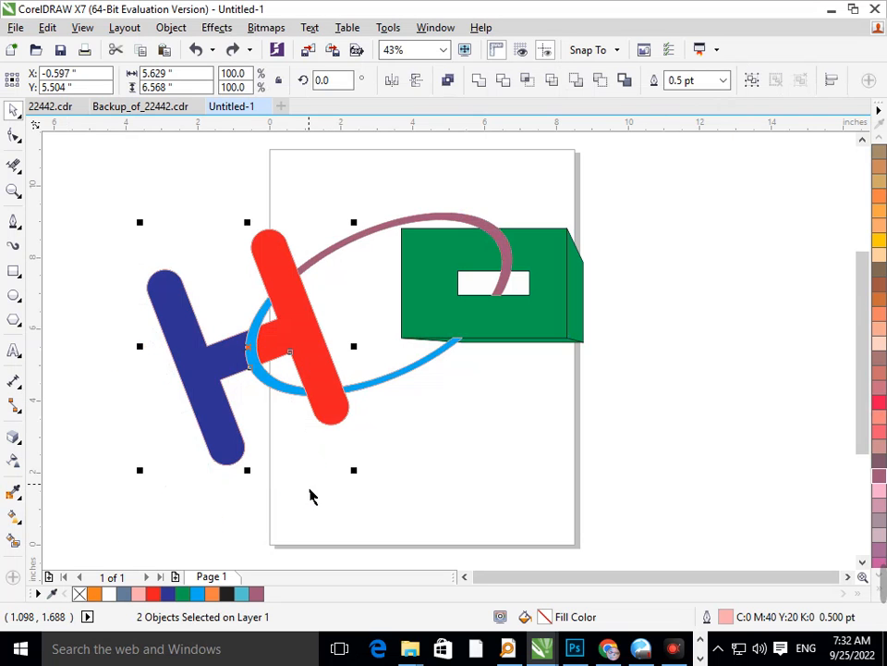
key(ctrl+g)
Try extruding the grouped H toward the lower right, shifting the vanishing point from about 2.79, -1.70 to about 1.84, -1.84 inches.
click(13, 436)
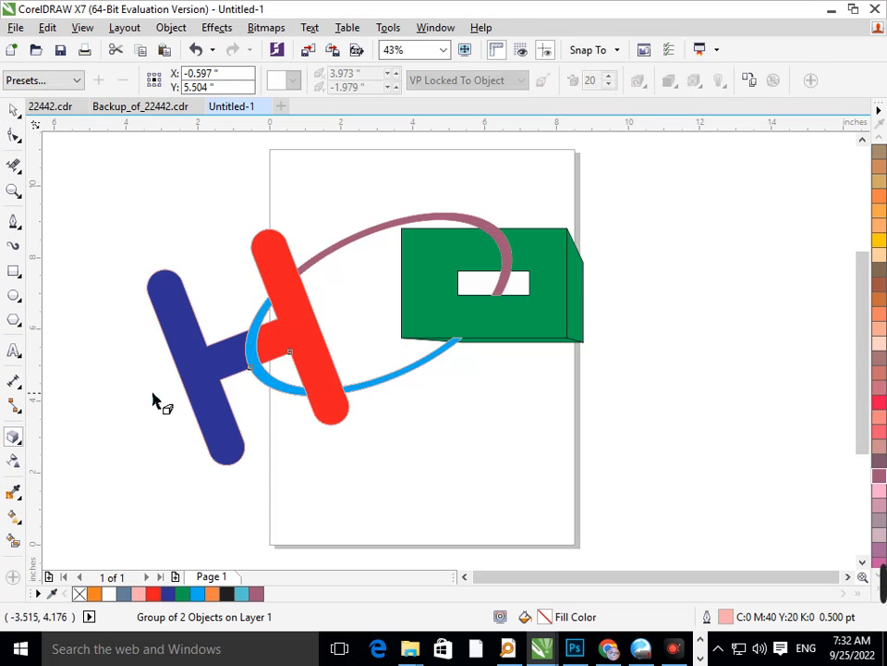
drag(224, 379, 376, 445)
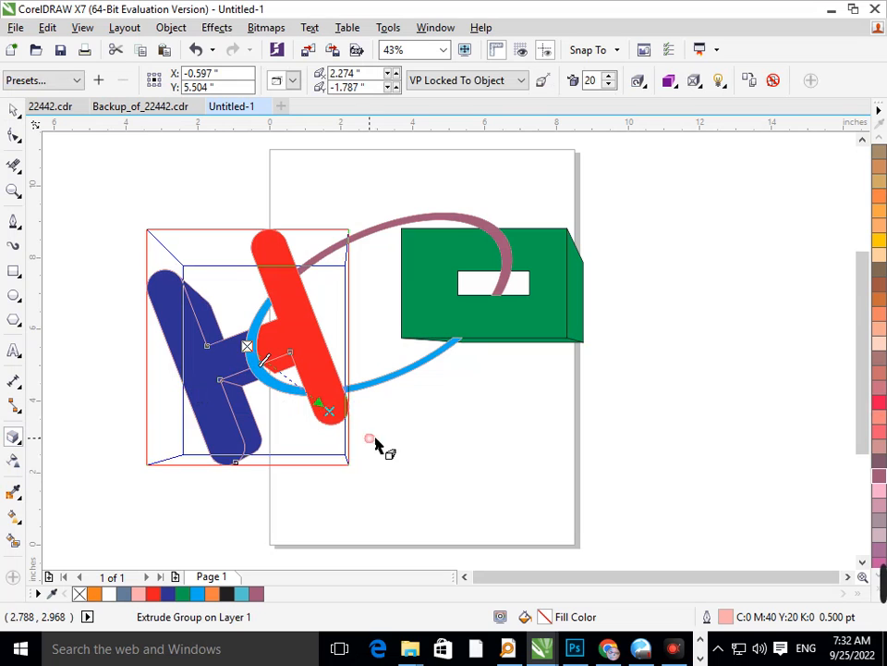
click(331, 413)
click(330, 413)
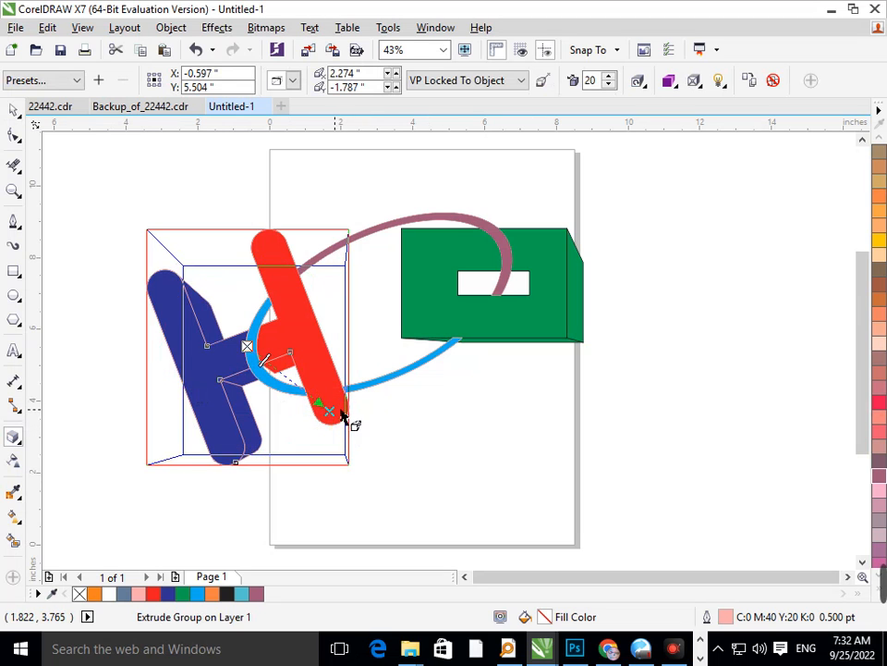
mouse_move(332, 416)
mouse_down()
mouse_move(396, 409)
mouse_move(363, 418)
mouse_move(349, 409)
mouse_up()
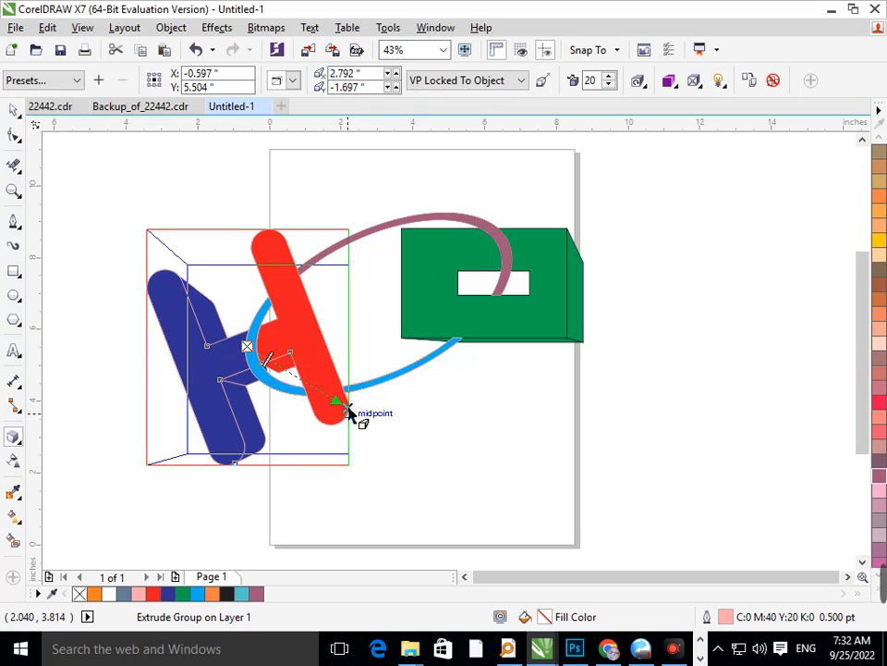
drag(348, 412, 327, 416)
Undo the H group's extrusion together with the trial move of the H.
click(13, 109)
click(190, 413)
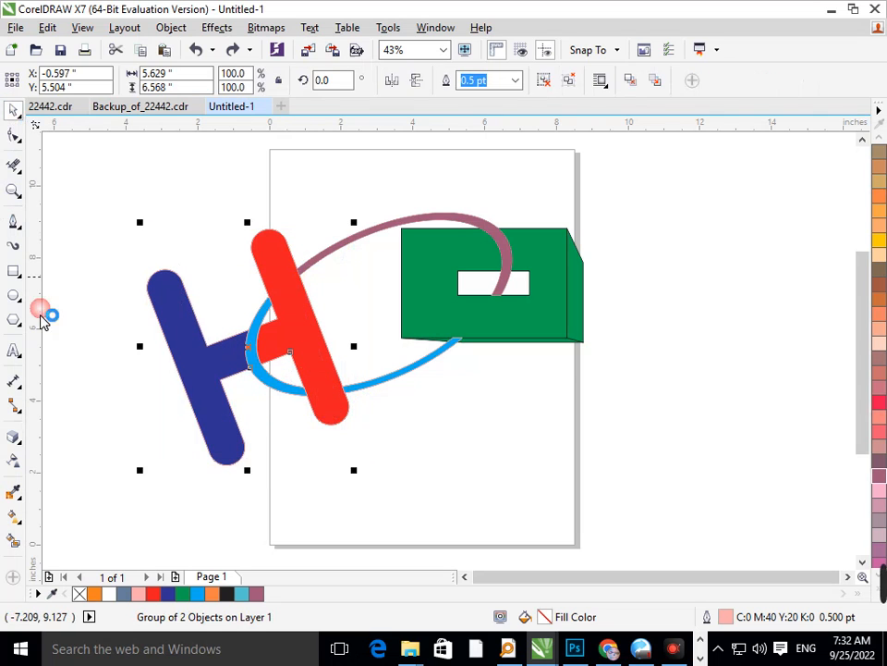
drag(208, 404, 188, 435)
key(ctrl+z)
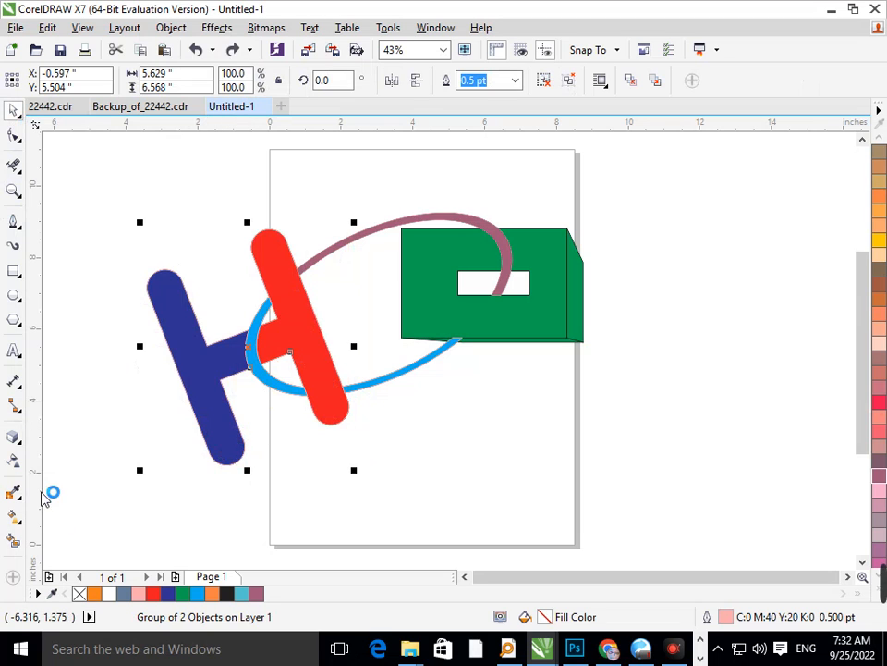
Extrude the grouped H toward the lower right with the vanishing point at about 5.15, -2.13 inches, and outline it in deep yellow (C:0 M:20 Y:100 K:0).
click(13, 436)
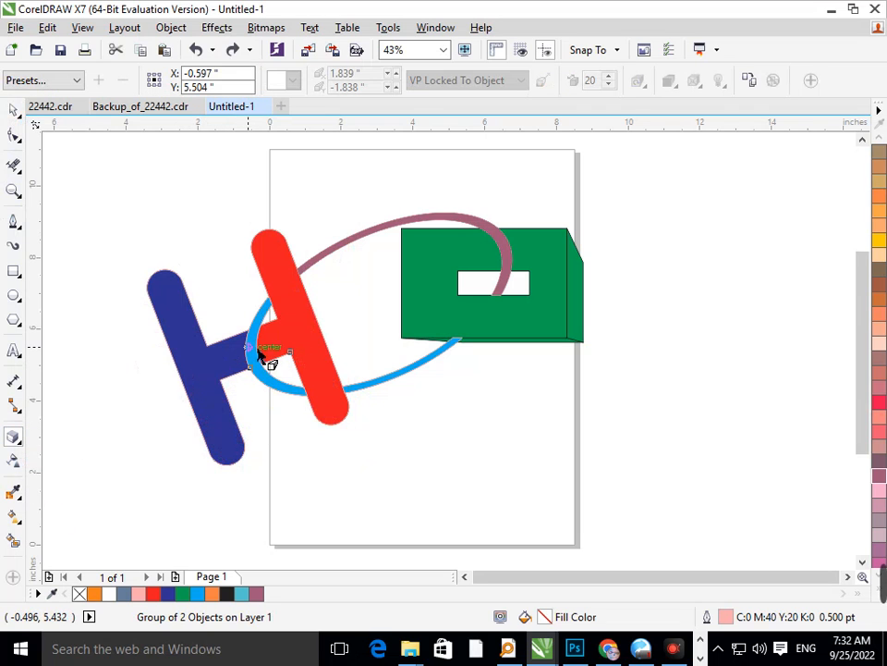
drag(341, 388, 439, 432)
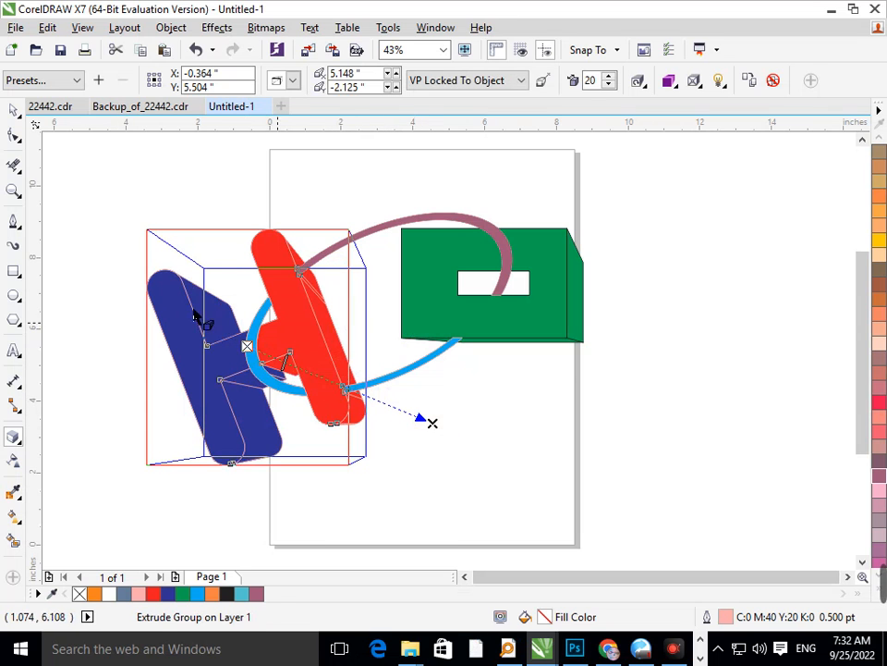
click(14, 112)
click(481, 519)
click(368, 425)
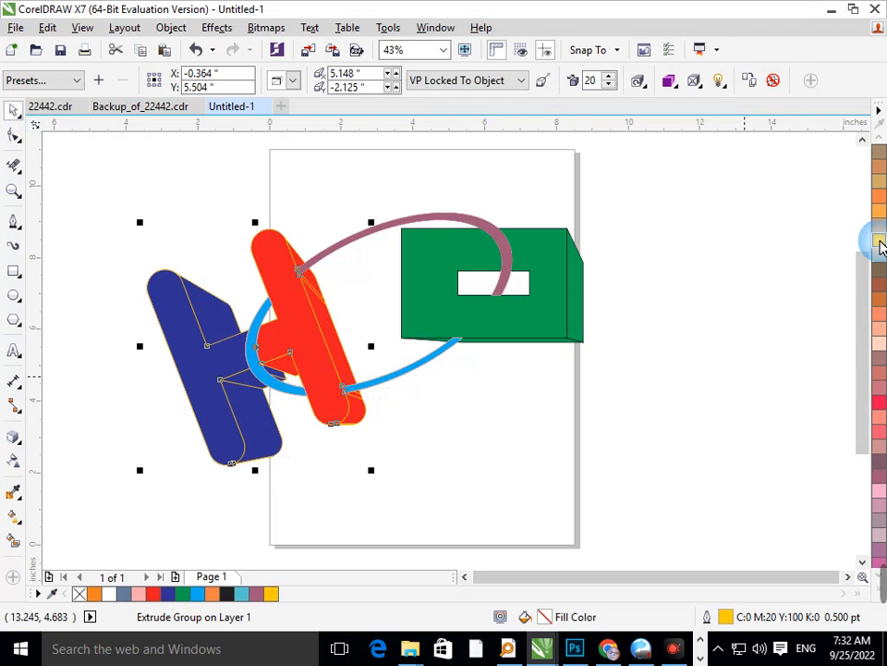
Fill the extruded H group with purple (C:40 M:100 Y:0 K:0).
scroll(799, 400, up, 5)
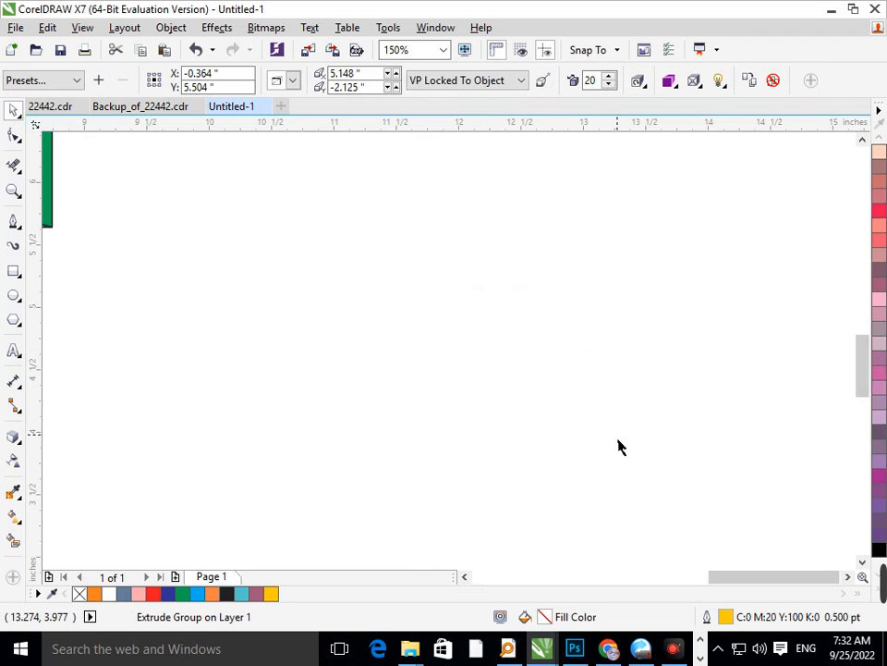
scroll(619, 446, down, 5)
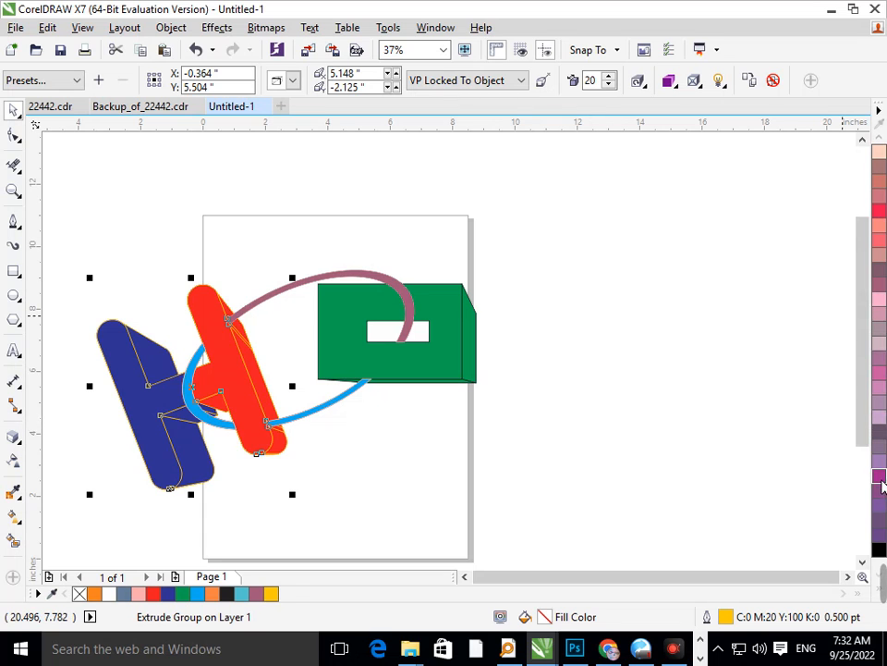
click(879, 489)
scroll(693, 494, up, 5)
scroll(695, 496, down, 6)
scroll(683, 482, up, 1)
Try moving the purple extruded H aside from the slate-blue H beneath it, and put it back in its original place.
click(289, 409)
drag(287, 440, 343, 444)
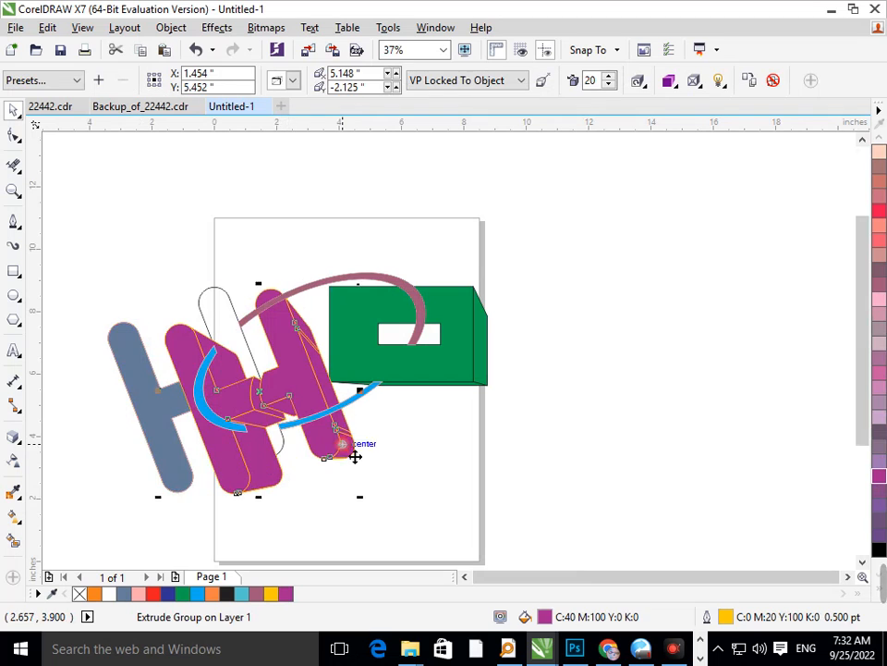
drag(267, 464, 210, 463)
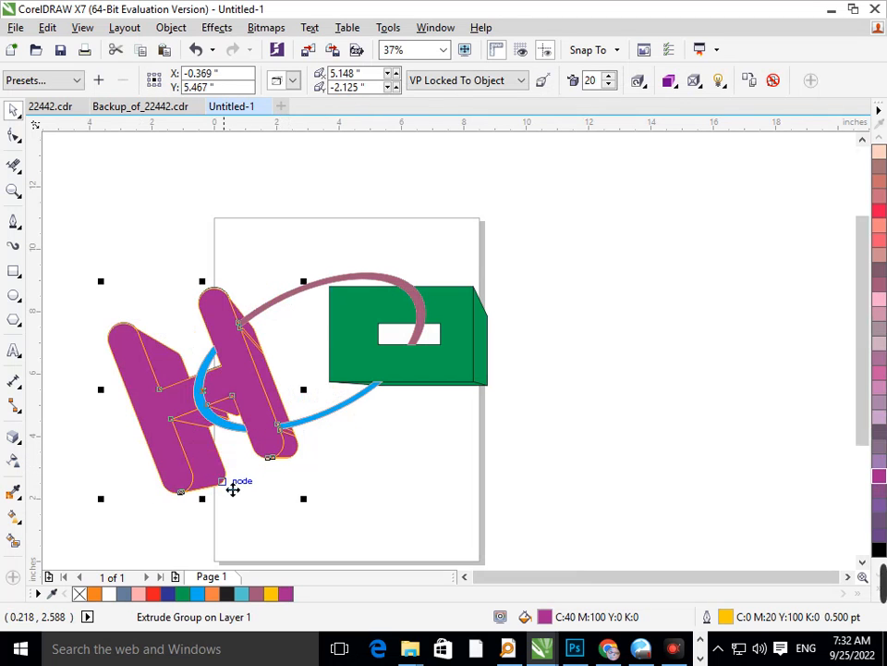
mouse_move(277, 427)
mouse_down()
mouse_move(250, 413)
mouse_move(264, 418)
mouse_up()
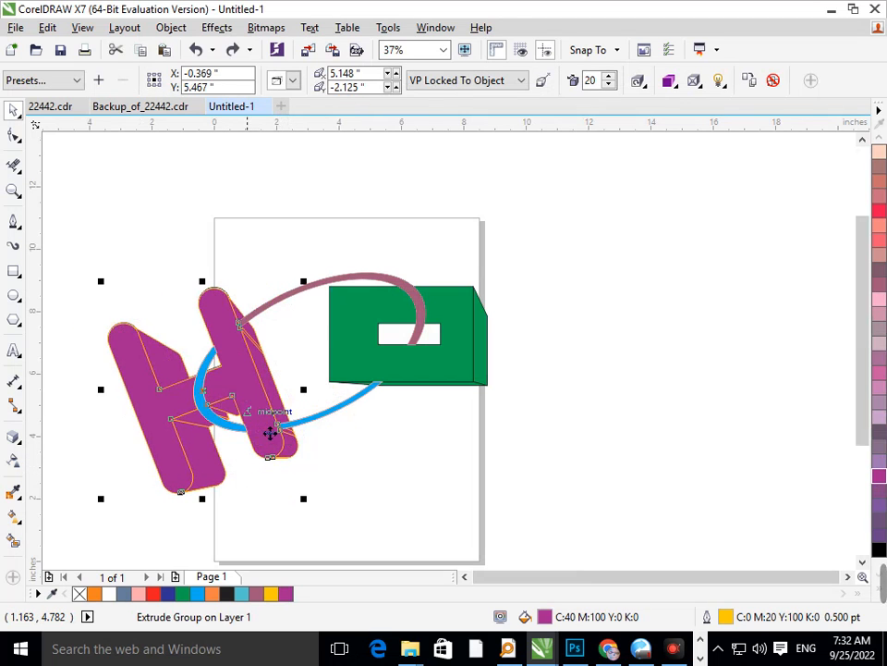
Smart-fill the upper side face of the H's left leg slate blue (C:40 M:20 Y:0 K:40) with a 0.5 pt pink outline, and try the front face.
click(329, 487)
scroll(263, 393, up, 3)
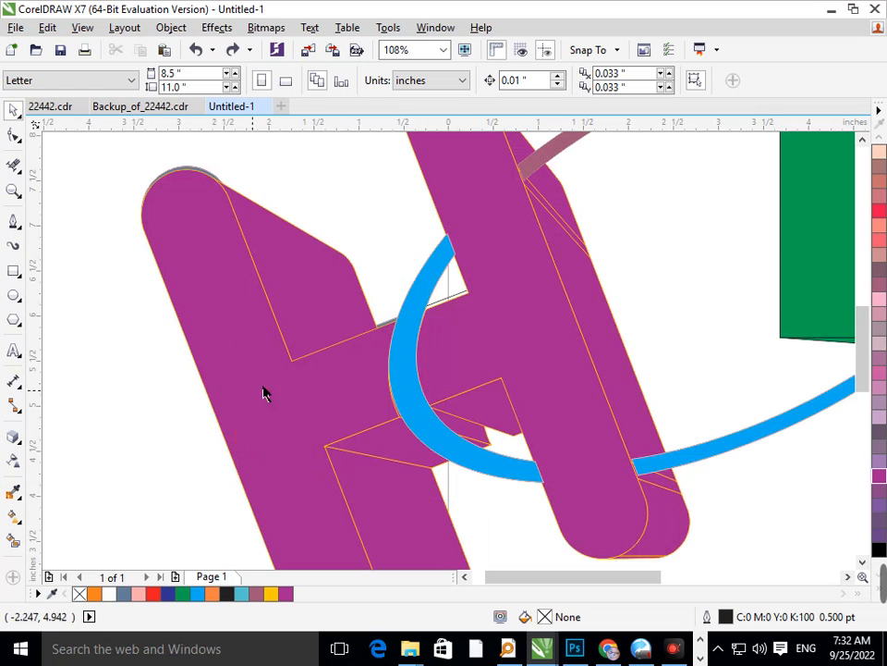
click(13, 540)
click(340, 312)
click(324, 411)
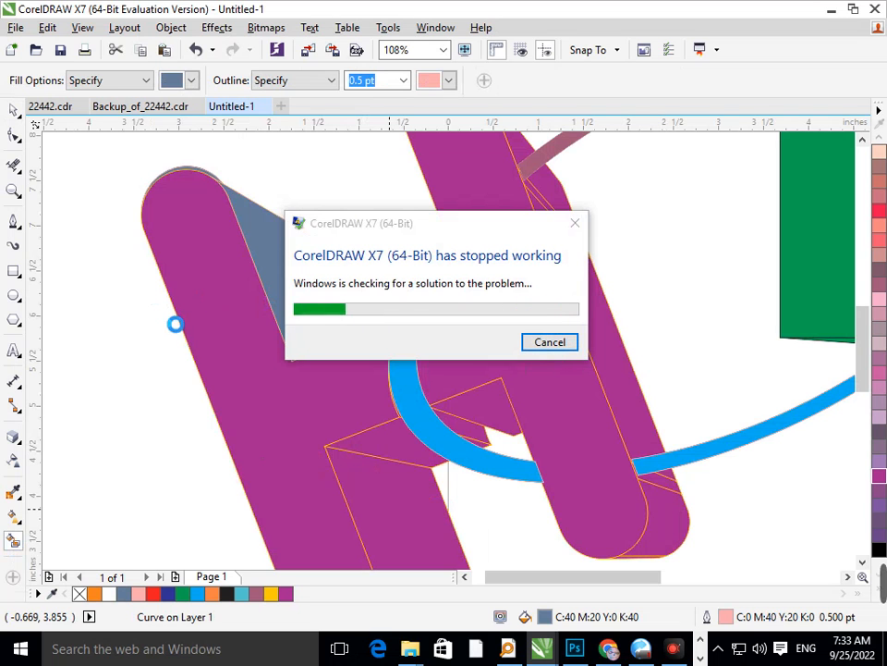
drag(518, 231, 523, 403)
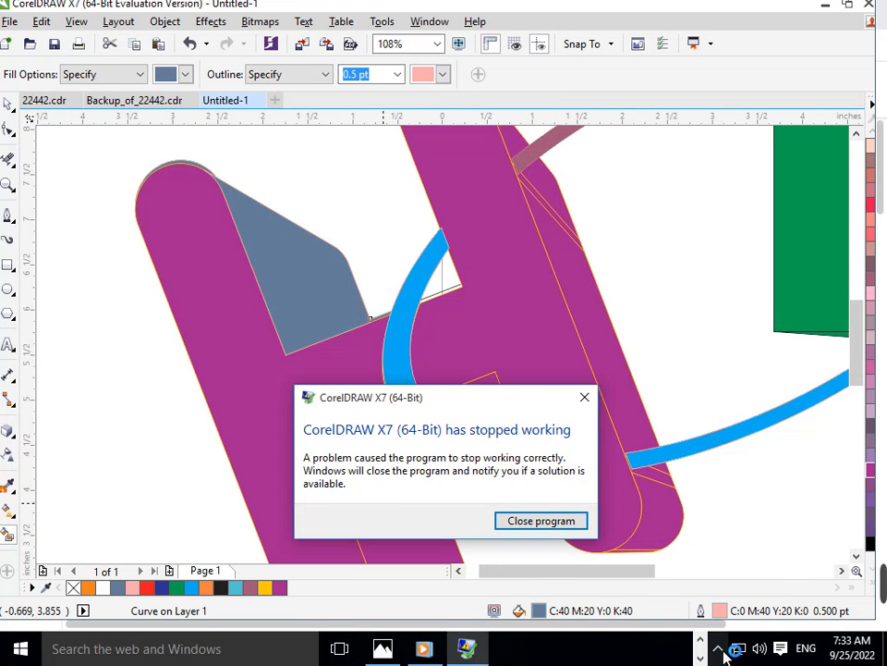